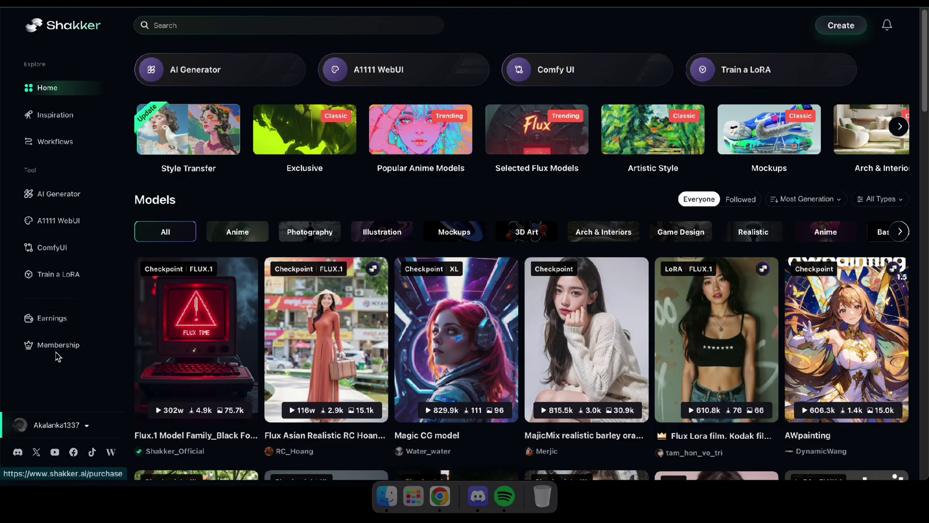
left_click(55, 277)
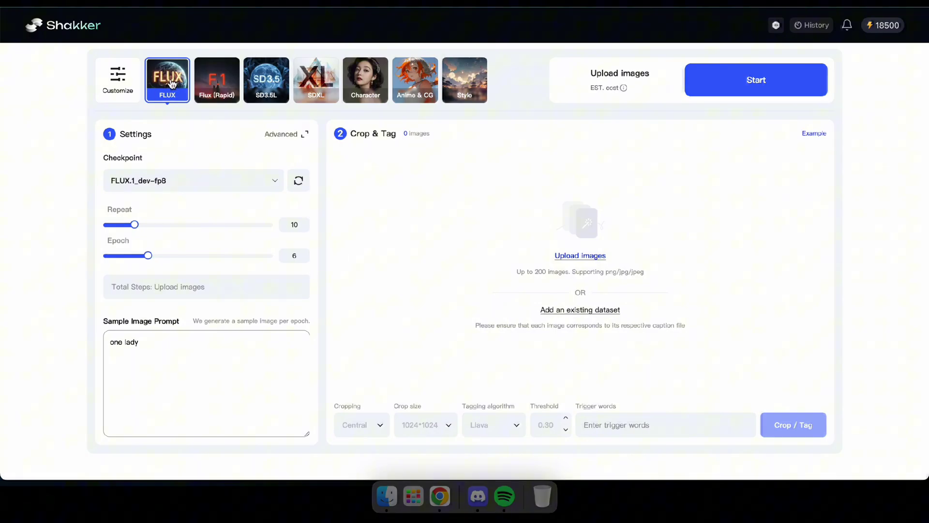
left_click(158, 182)
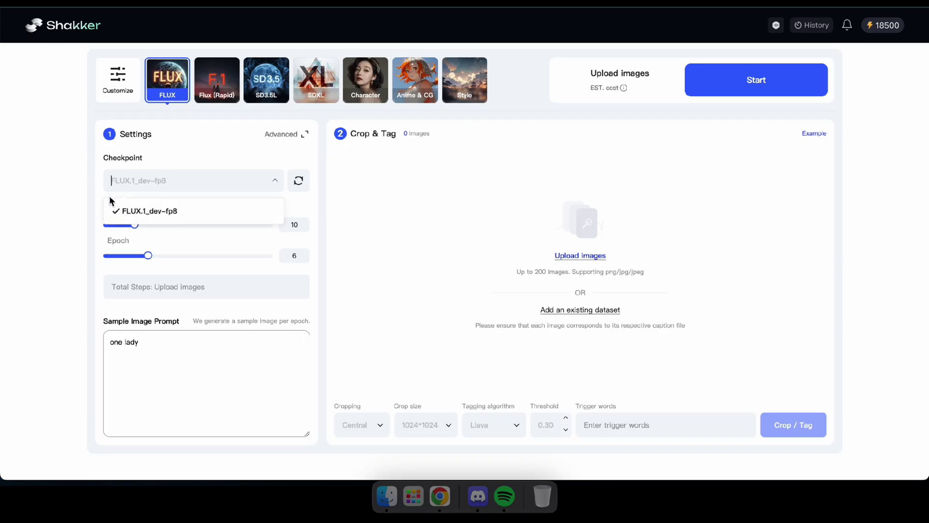
left_click(197, 213)
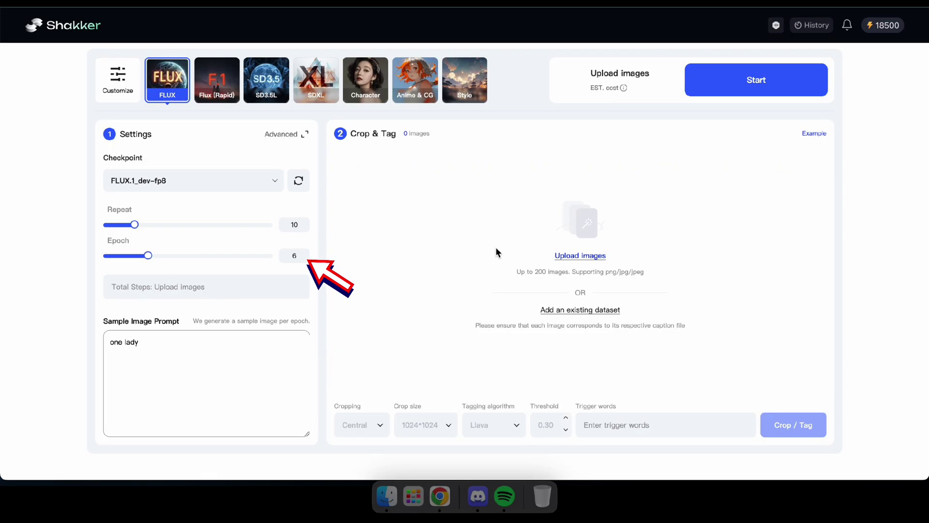
Upload the 42 photos from the Fashion Models-Style folder as training images
left_click(387, 494)
left_click_drag(264, 225, 310, 388)
left_click_drag(372, 324, 615, 248)
Replace the sample image prompt with 'a women with black and blue dress'
triple_click(124, 342)
type("a women with black and blue dress")
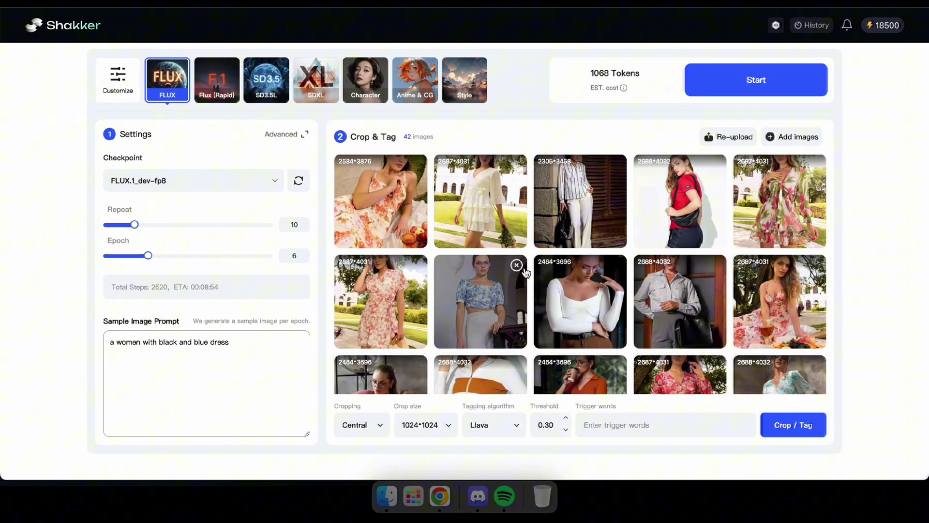
scroll(525, 271, "down", 12)
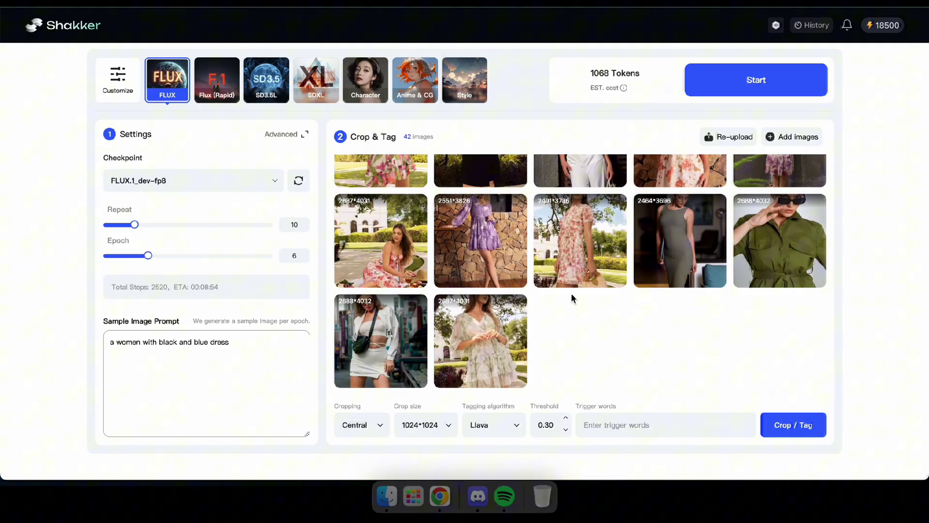
scroll(571, 292, "up", 5)
scroll(571, 293, "up", 3)
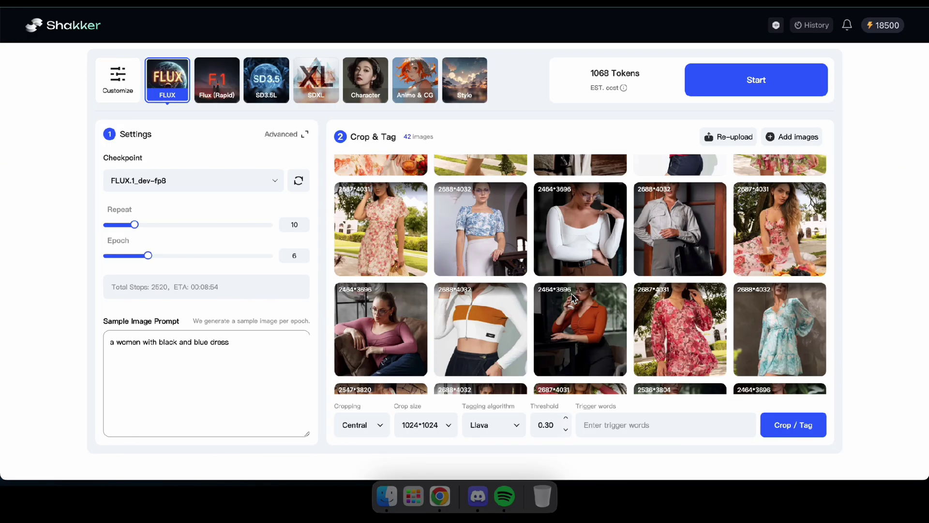
Caption all 42 images with No crop, Llava tagging, and trigger word cs_women
left_click(358, 432)
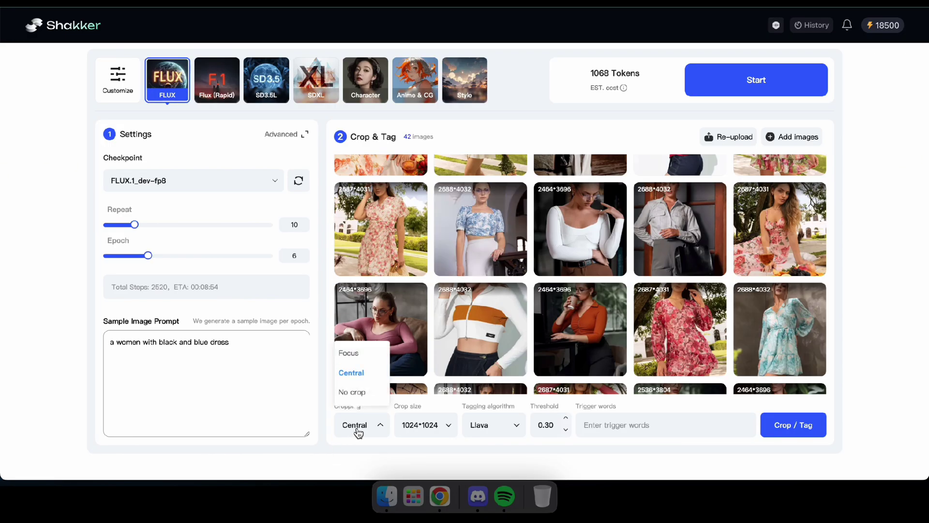
left_click(357, 392)
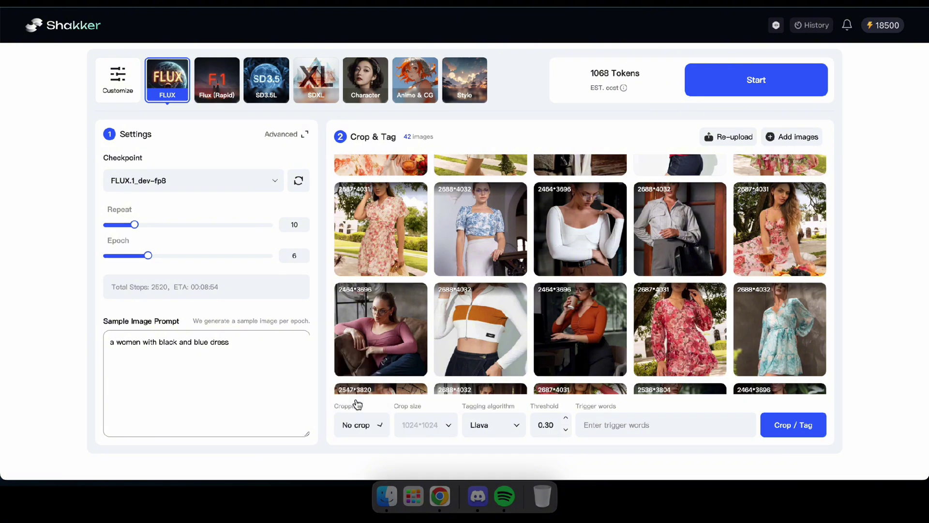
left_click(489, 432)
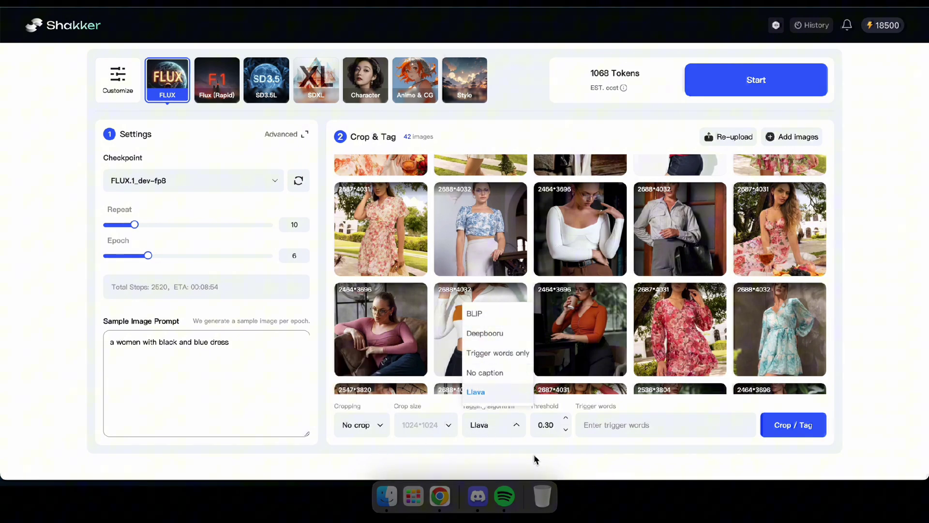
left_click(547, 454)
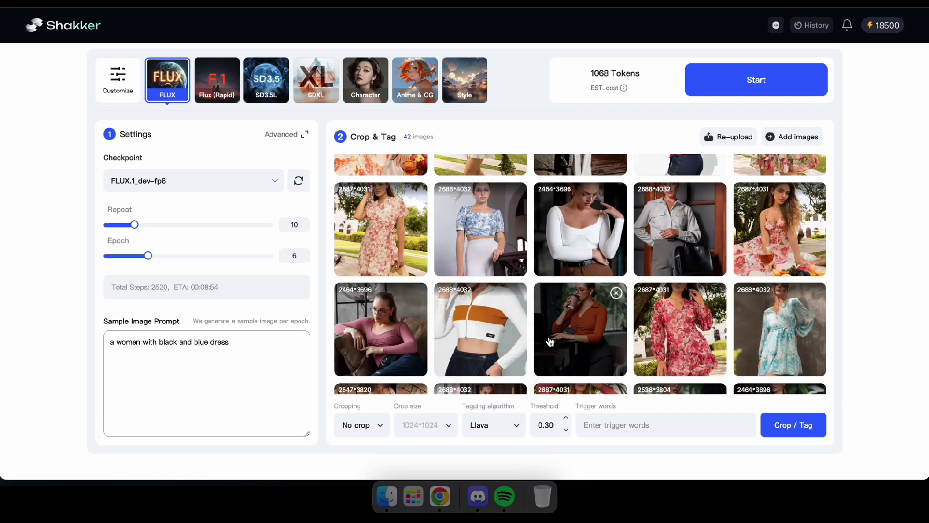
scroll(550, 343, "up", 2)
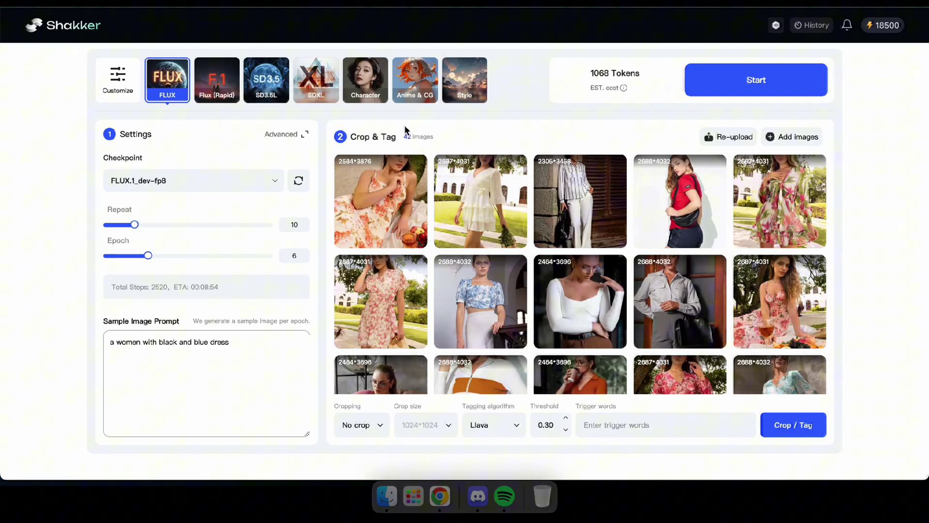
scroll(611, 303, "down", 10)
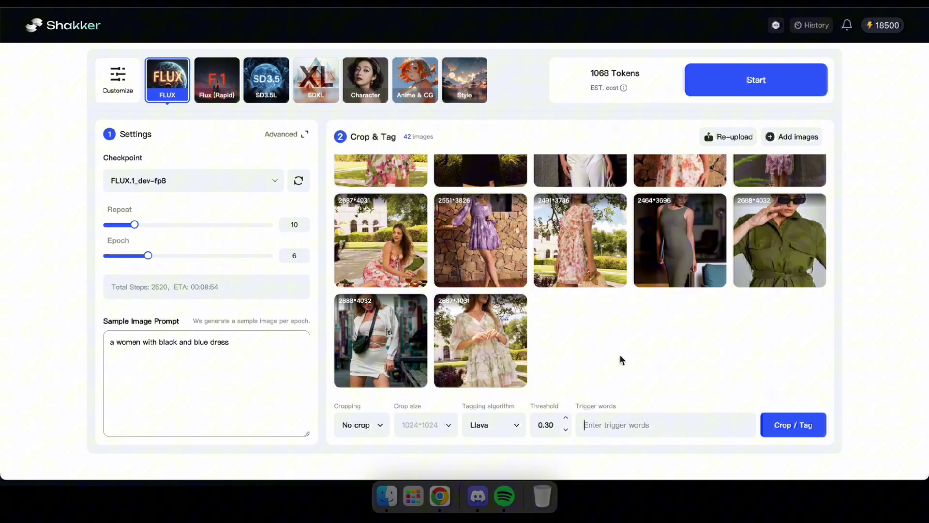
type("cs_women")
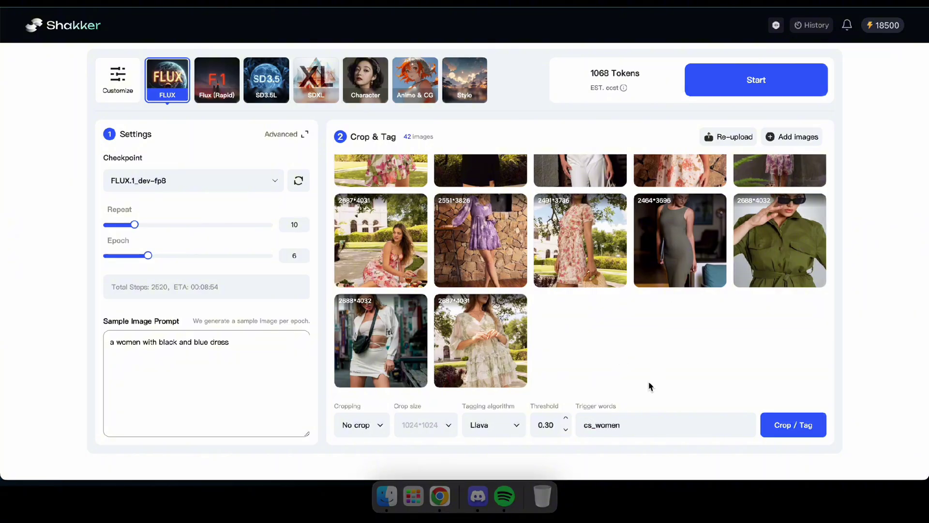
left_click(782, 428)
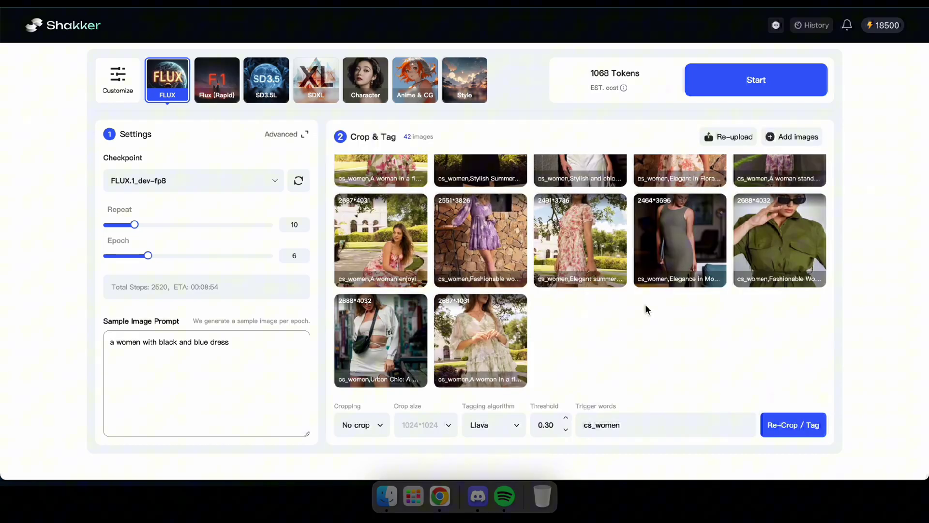
scroll(439, 270, "up", 10)
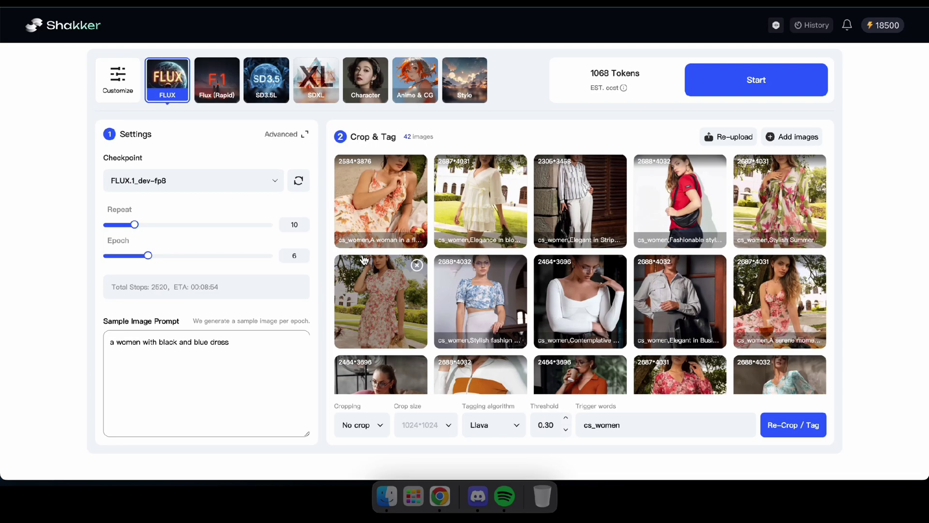
left_click(417, 244)
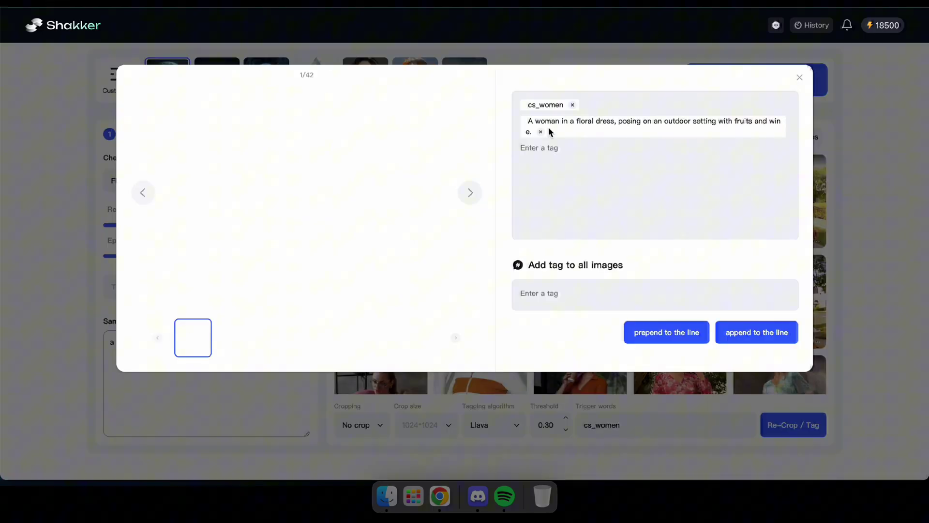
left_click(296, 337)
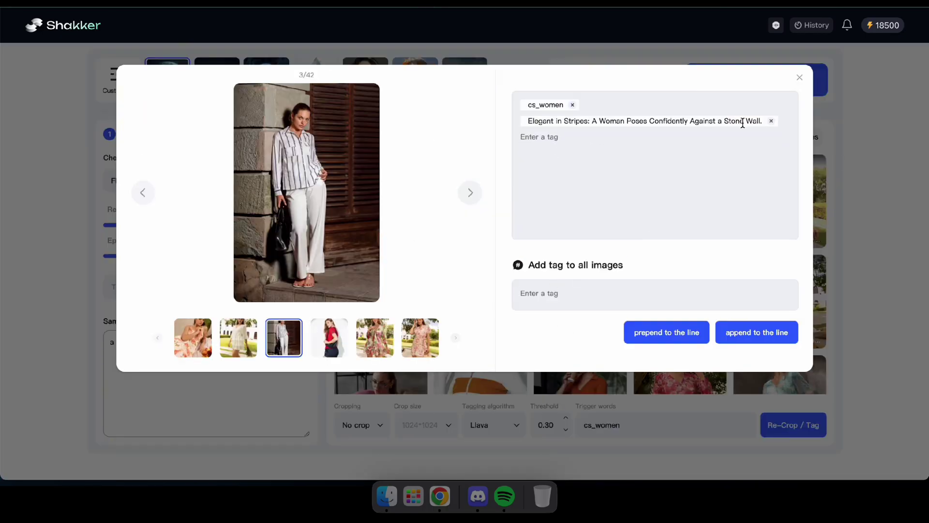
left_click(319, 352)
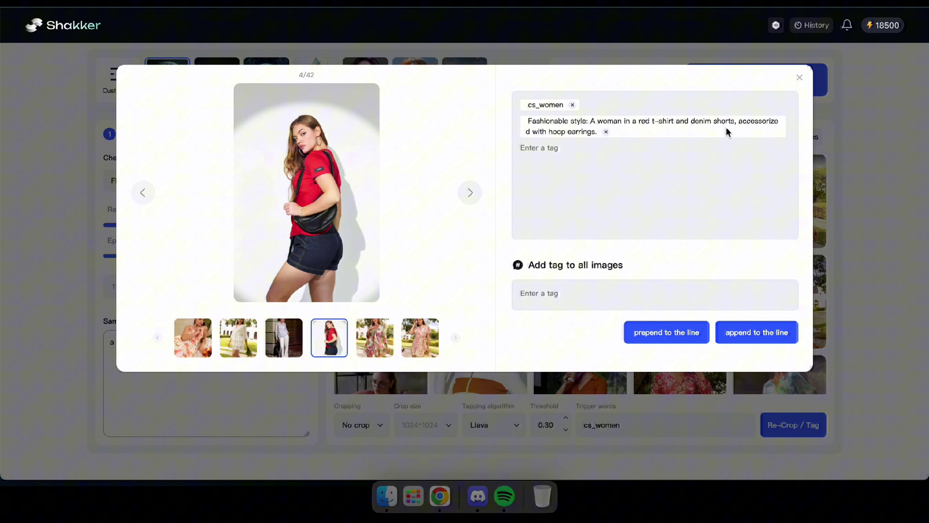
left_click(416, 339)
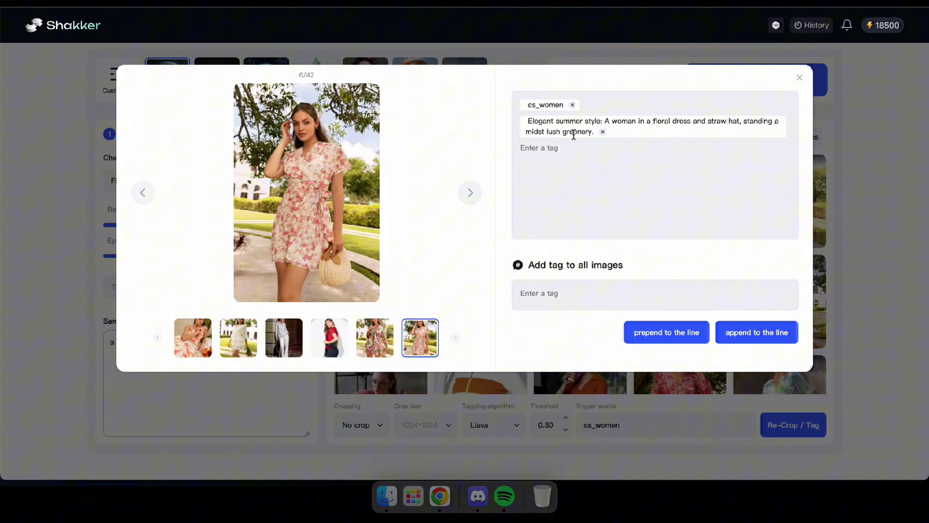
left_click(799, 77)
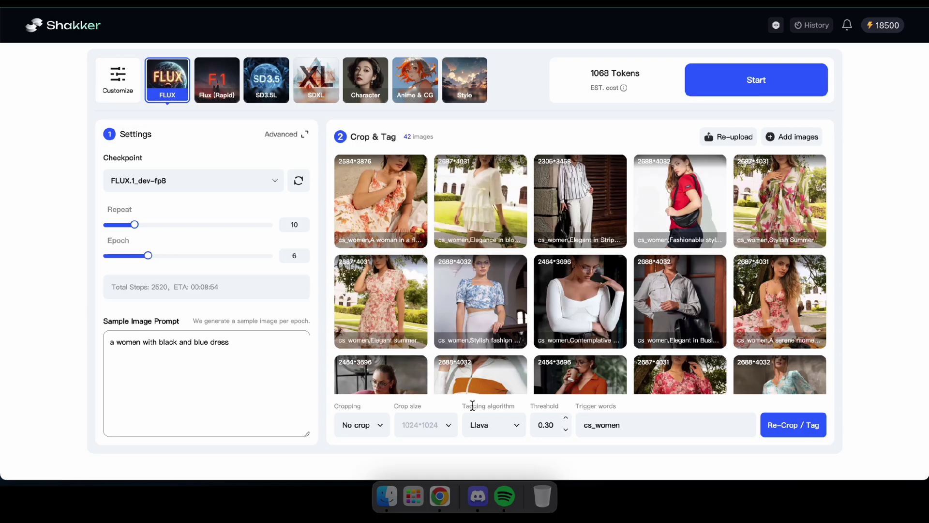
scroll(481, 300, "down", 1)
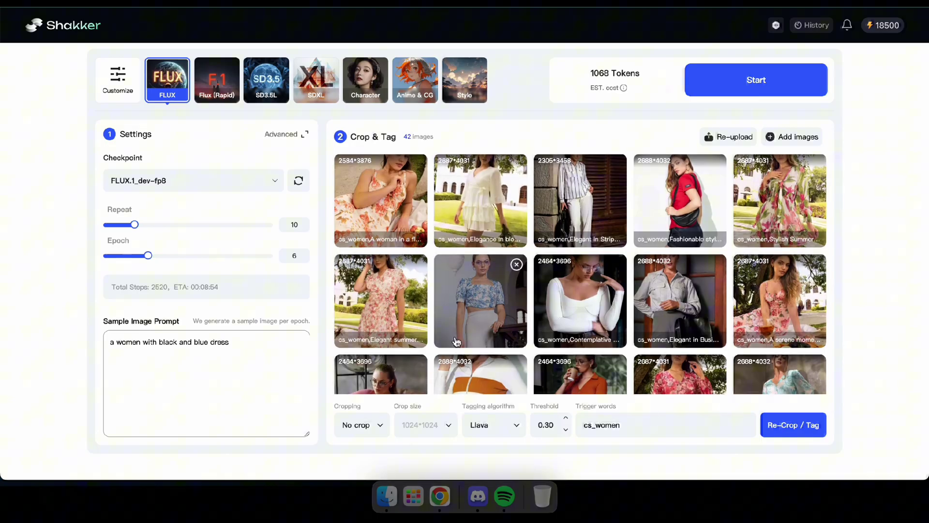
scroll(576, 295, "up", 1)
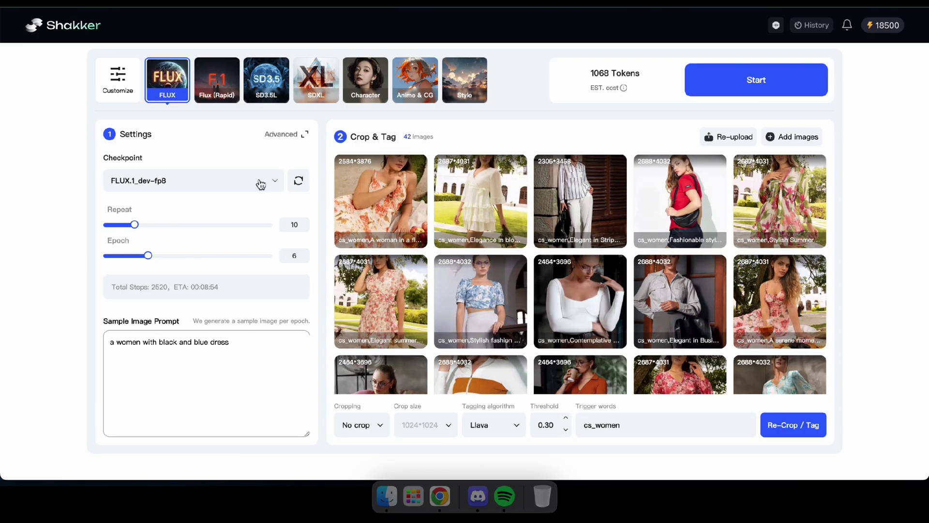
Run LoRA training to Training Complete (LoRA 6/6), then preview the LoRA01 sample image
left_click(738, 83)
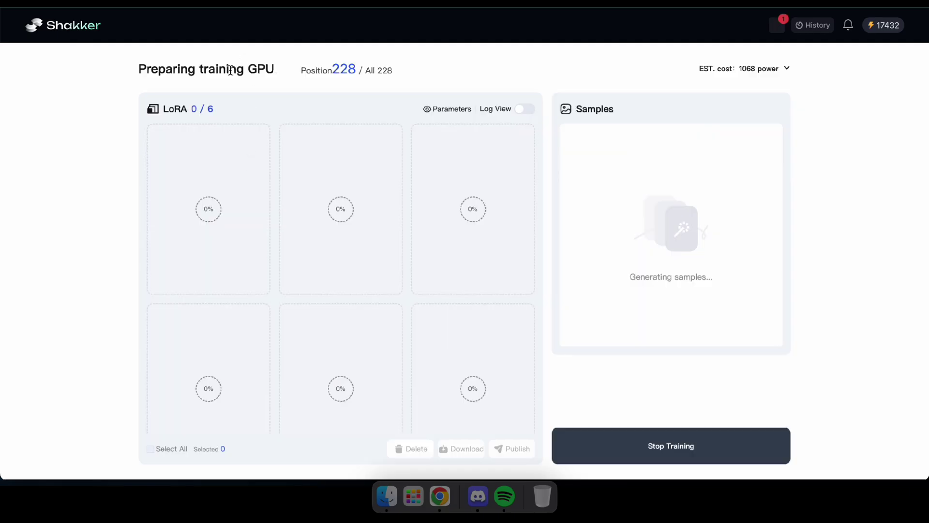
double_click(334, 67)
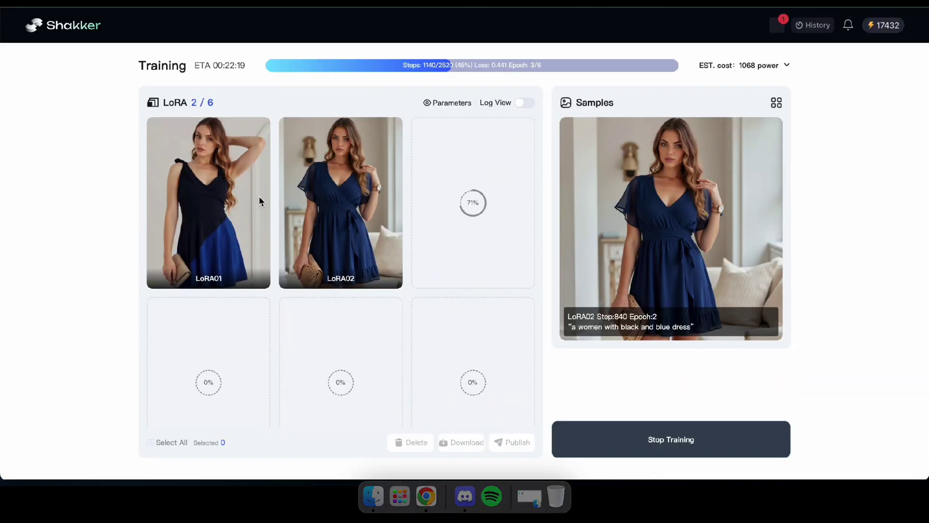
scroll(454, 239, "down", 2)
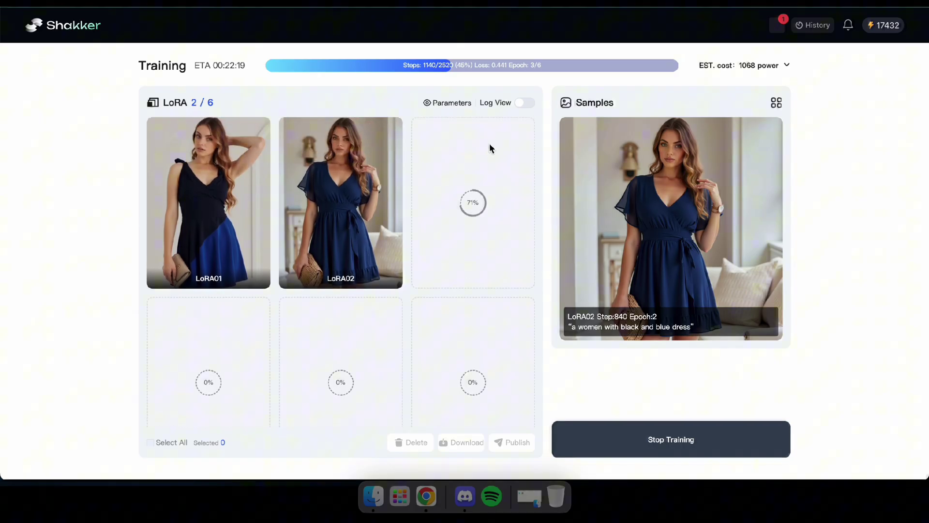
scroll(443, 242, "down", 1)
left_click_drag(203, 98, 174, 101)
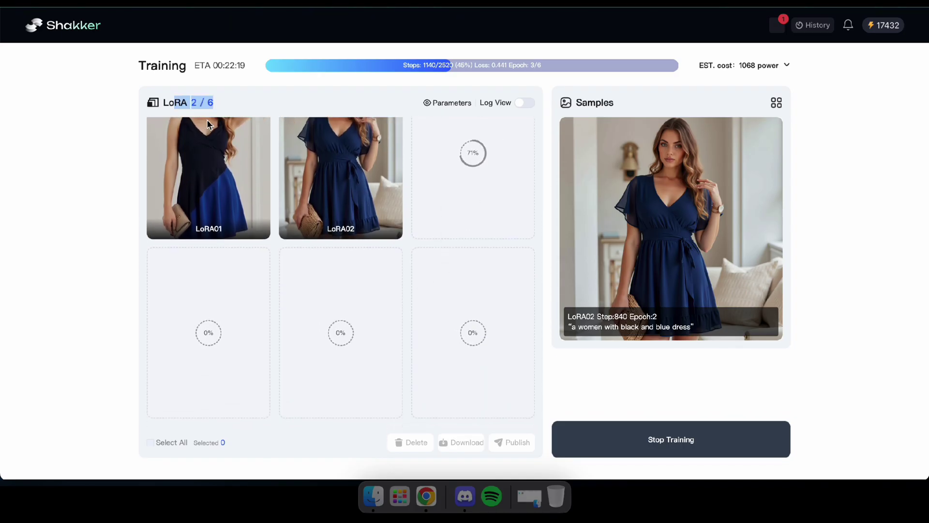
left_click(258, 99)
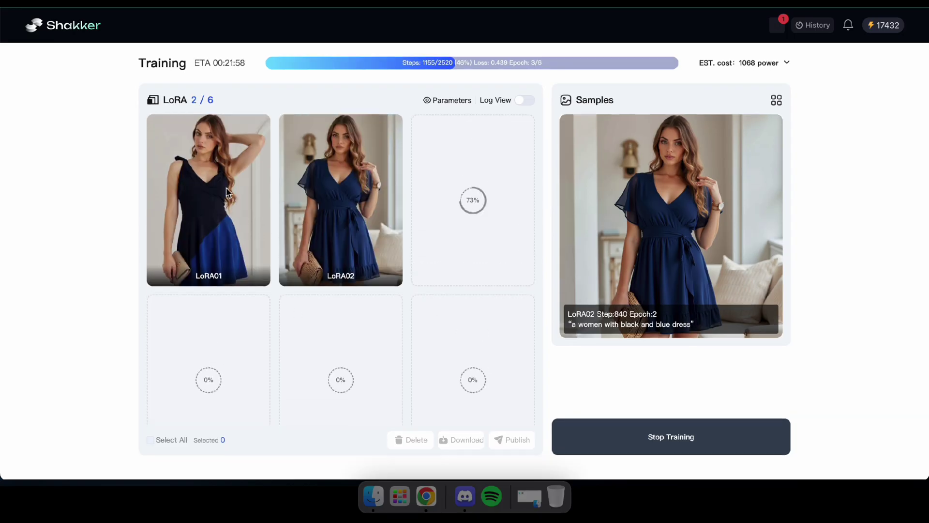
left_click(574, 156)
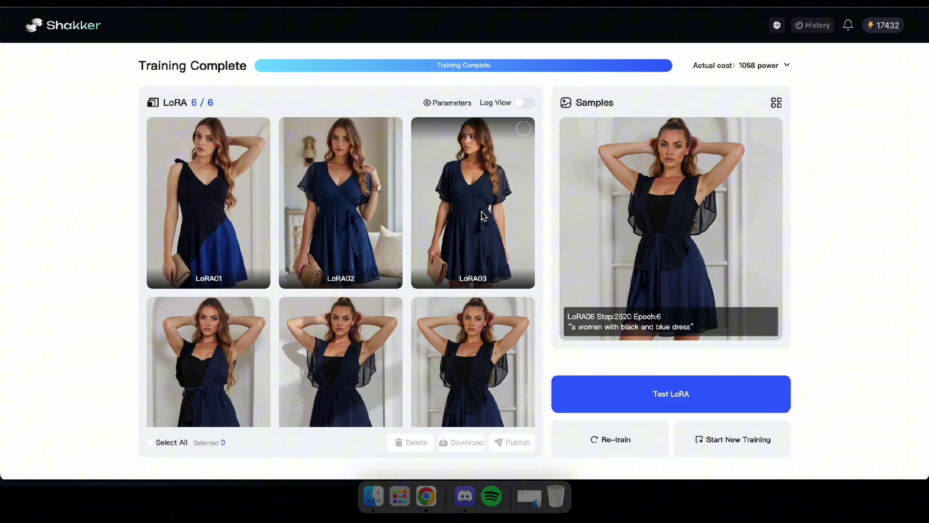
Tick and untick the LoRA01 and LoRA02 results, then open the Test LoRA txt2img page
left_click(256, 130)
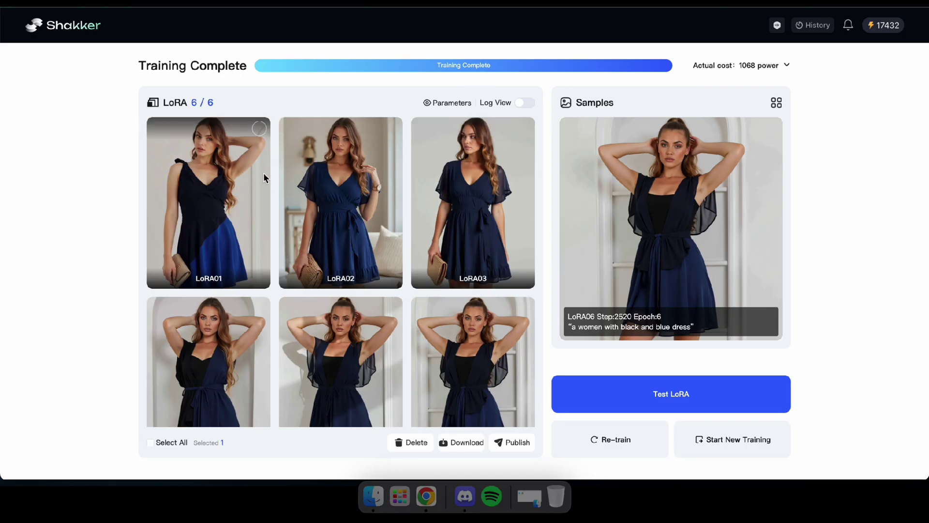
left_click(339, 200)
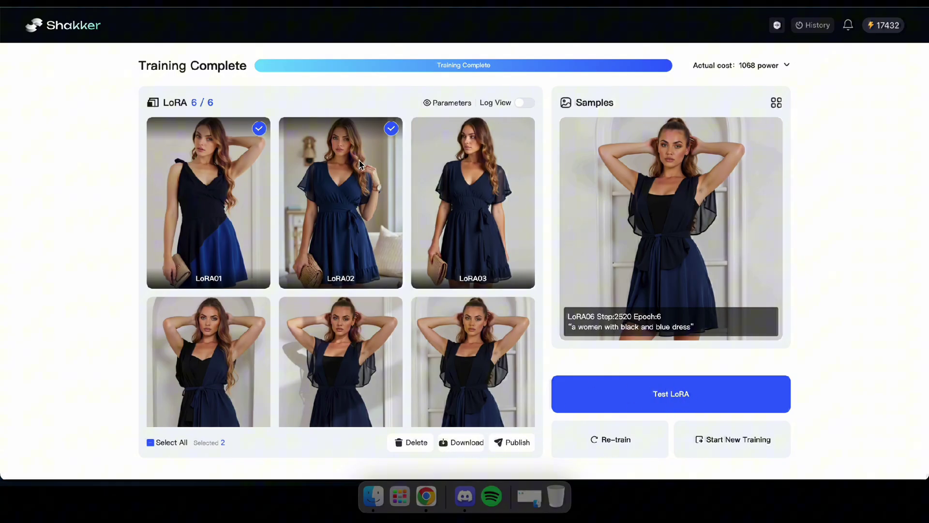
left_click(338, 201)
left_click(240, 171)
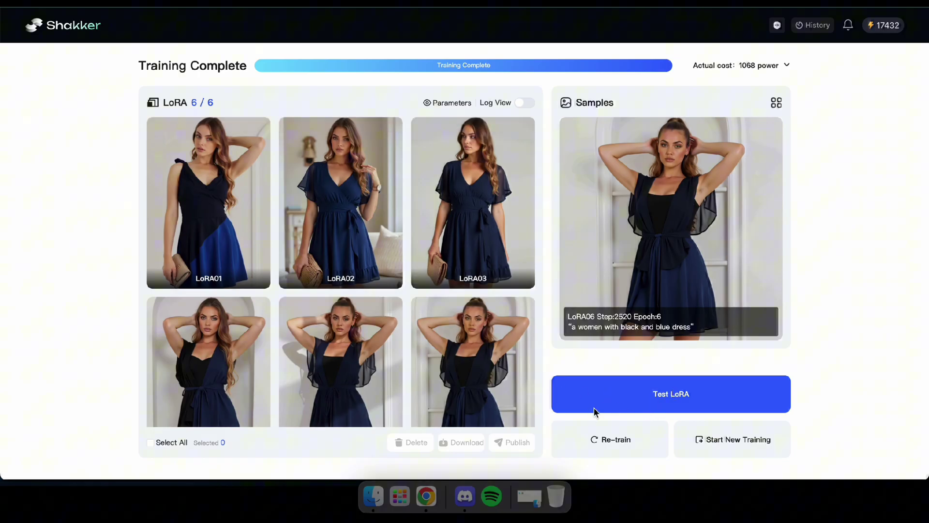
left_click(662, 409)
Keep the Flux.1 checkpoint and add the sixth trained LoRA at weight 1.00
left_click(147, 77)
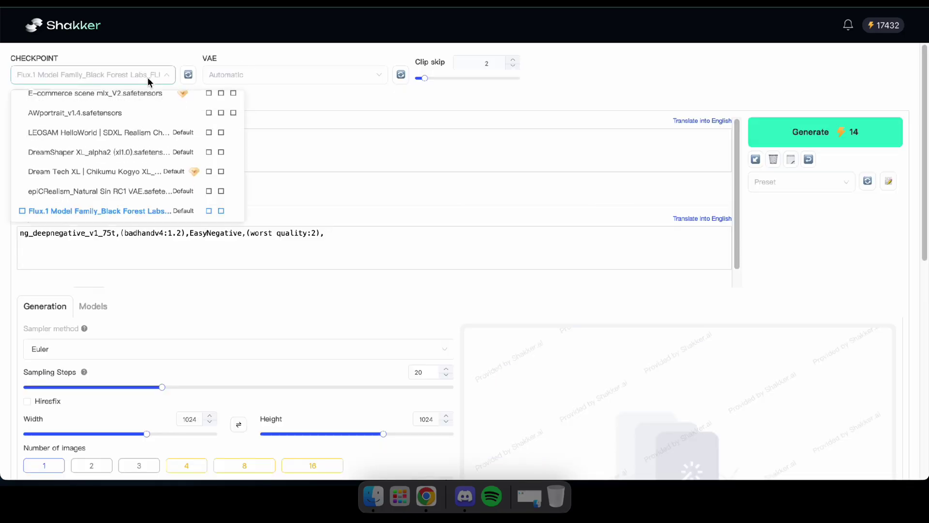
left_click(285, 97)
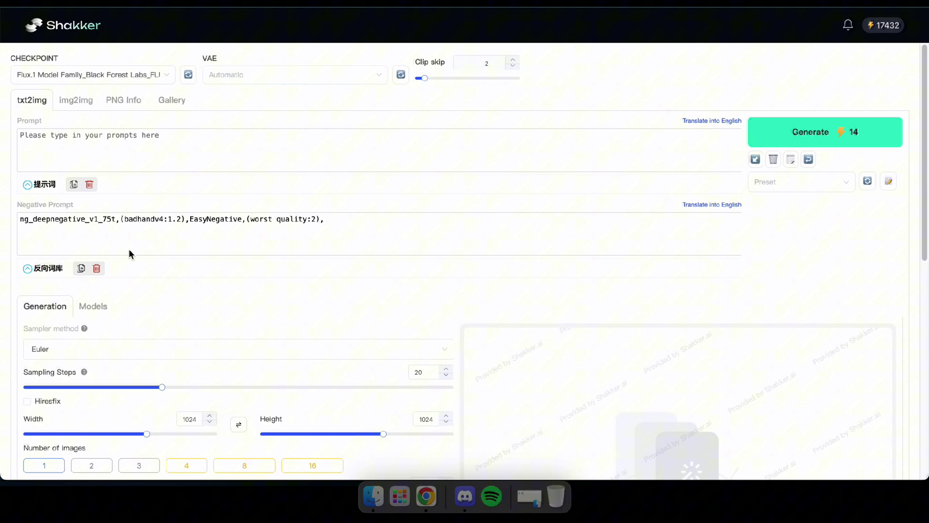
scroll(220, 267, "down", 5)
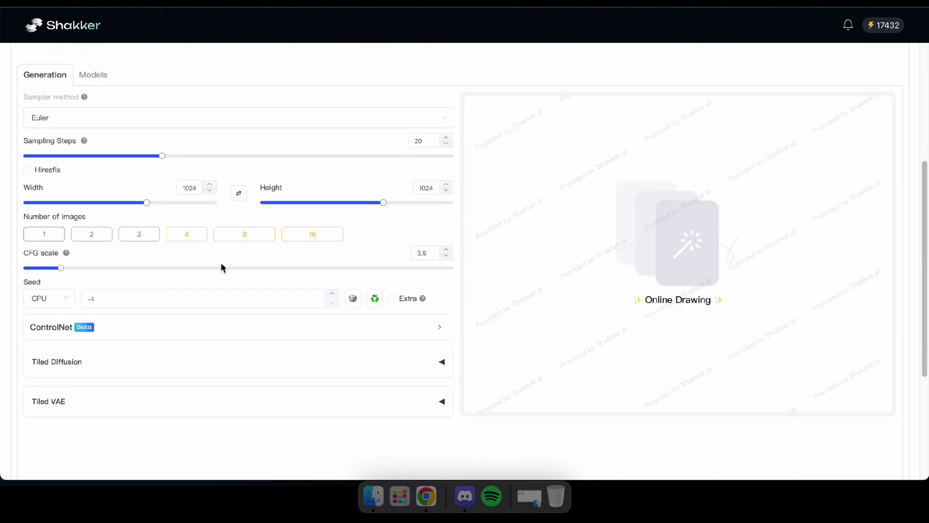
scroll(221, 265, "up", 5)
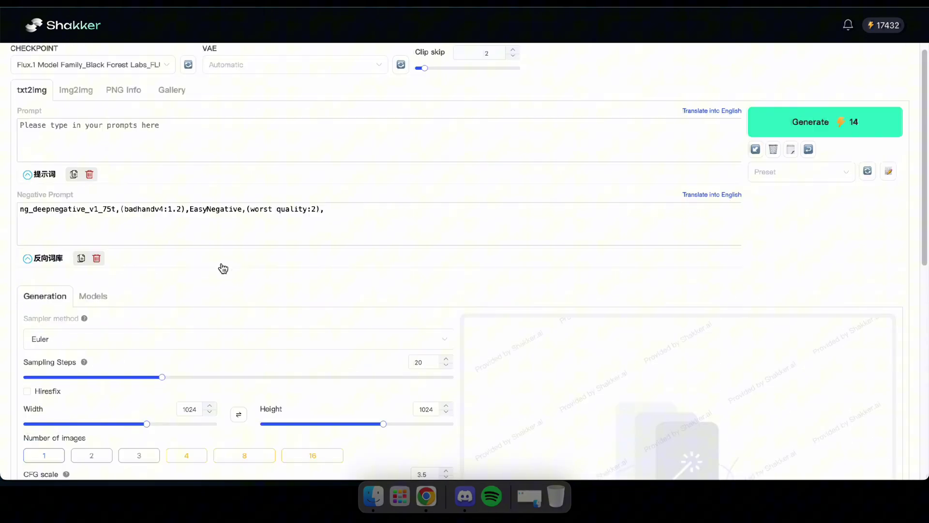
scroll(120, 216, "down", 2)
left_click(97, 238)
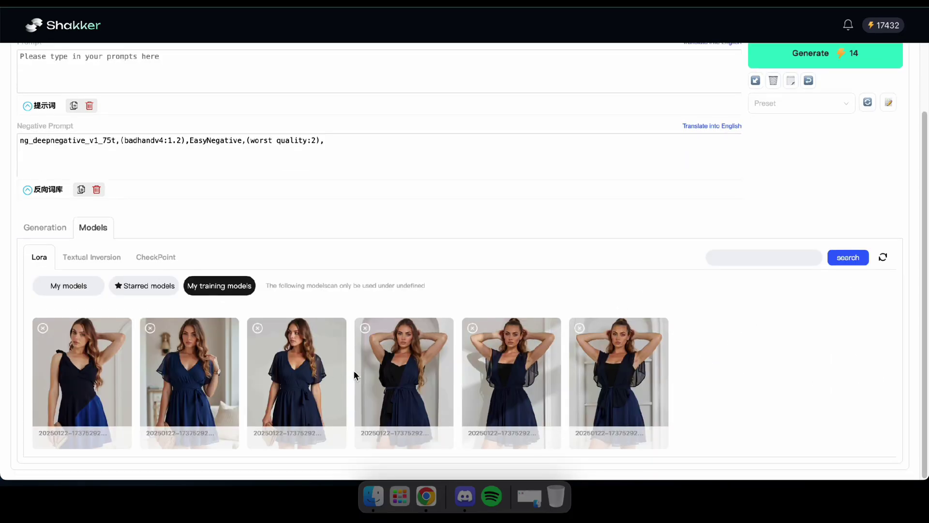
mouse_move(600, 380)
left_click(617, 387)
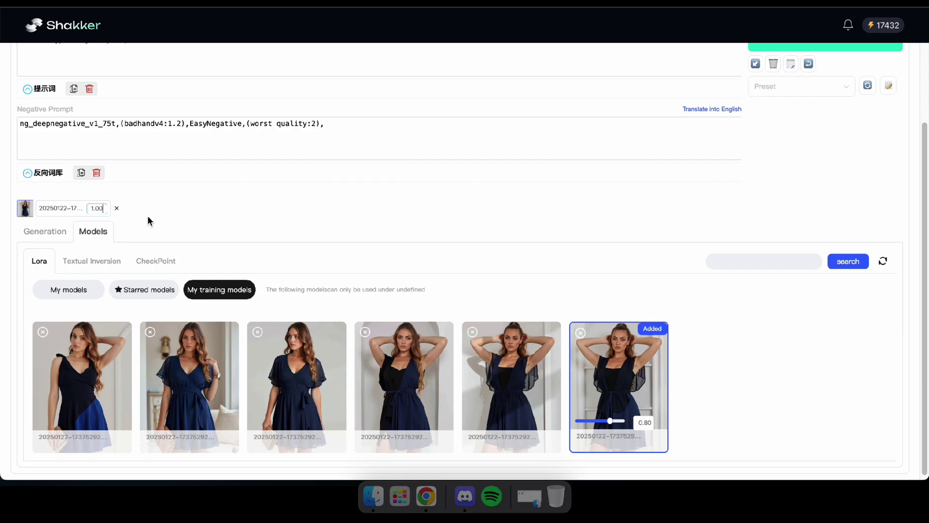
Generate a 1024x1024 image from 'beautiful women with a red dress. and colorful background' and review it
scroll(147, 216, "up", 3)
left_click(145, 145)
type("beautiful women with a red dress")
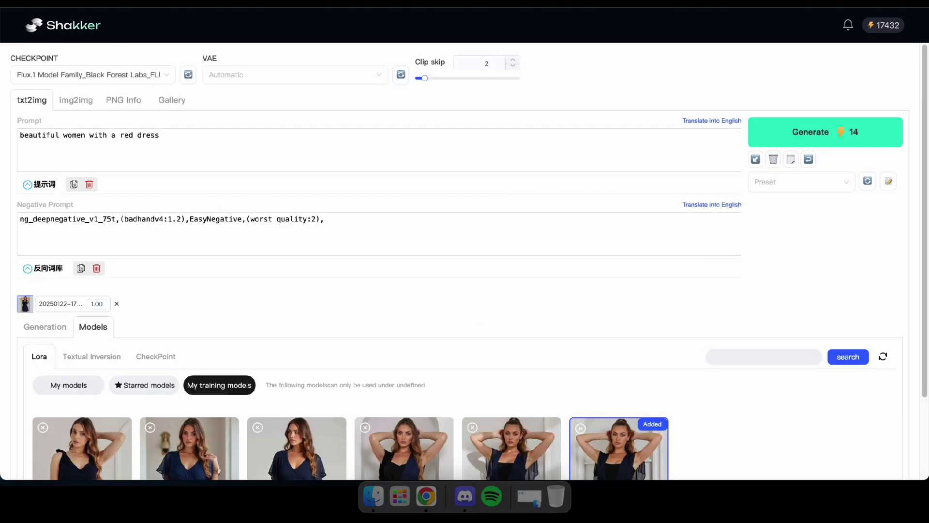
type(". and colorful background")
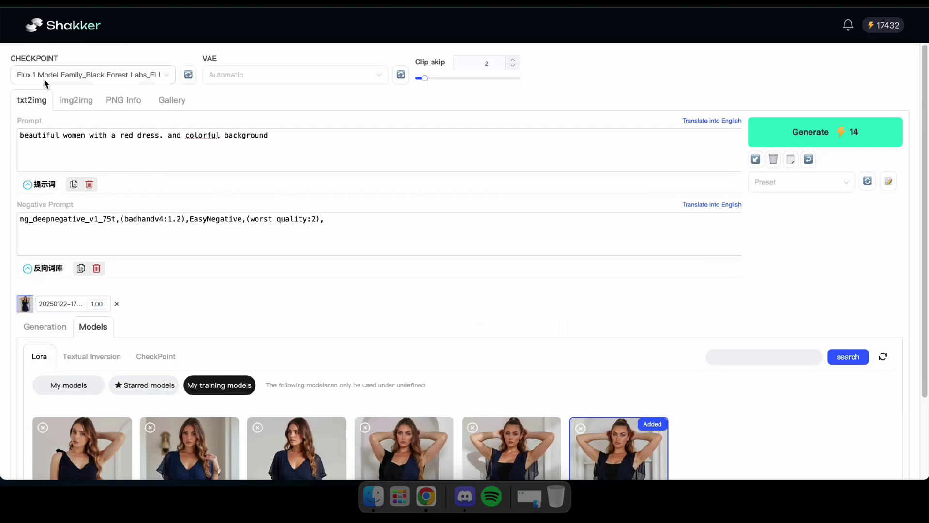
left_click(791, 132)
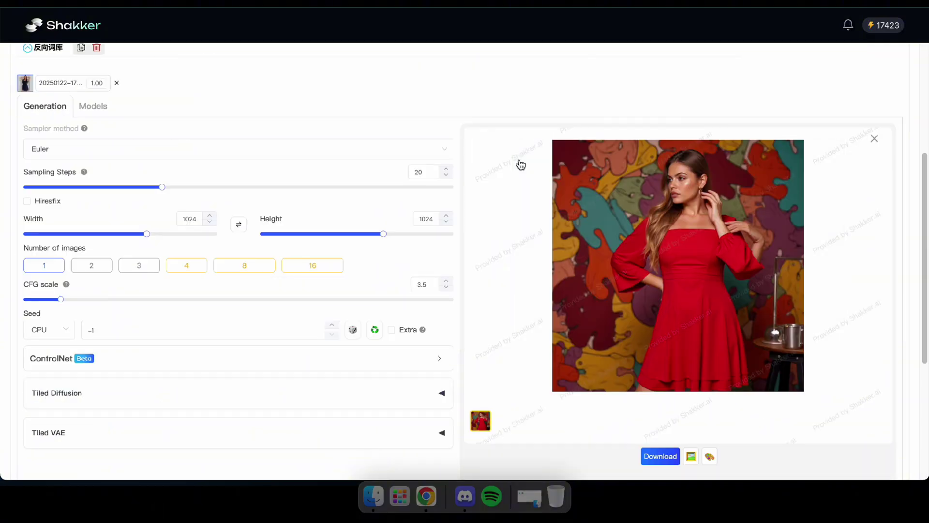
scroll(672, 269, "up", 5)
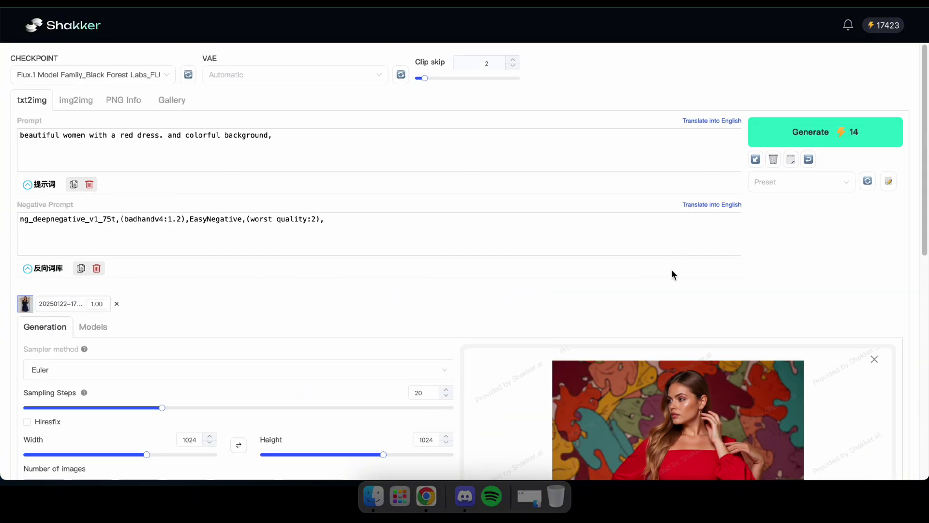
scroll(672, 269, "down", 3)
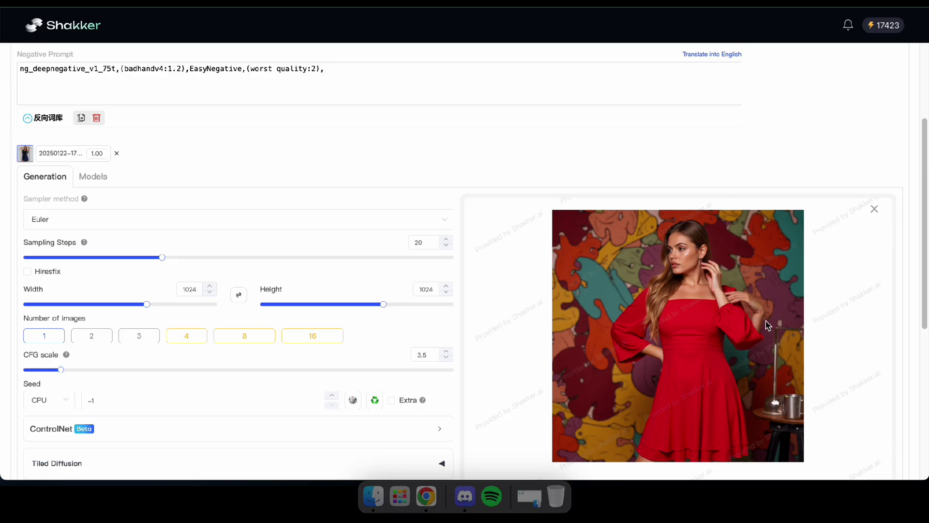
scroll(720, 383, "down", 3)
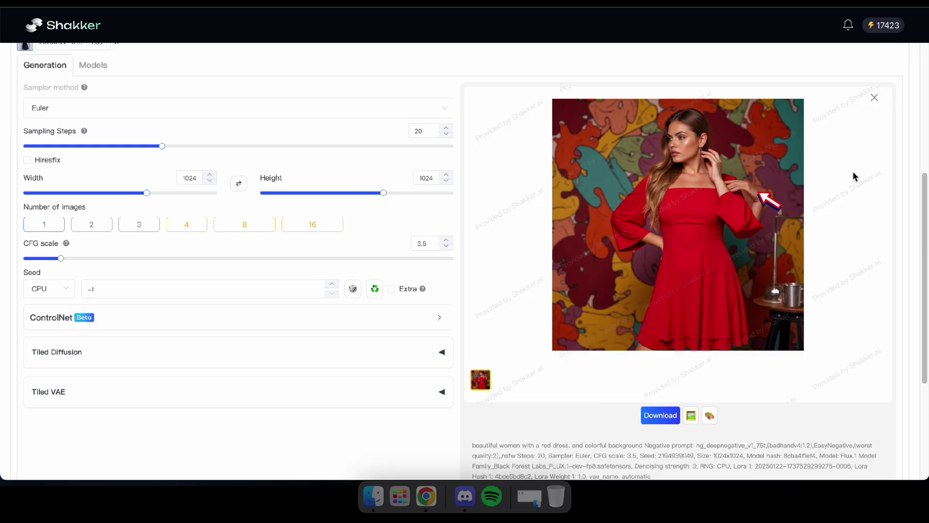
scroll(786, 308, "down", 2)
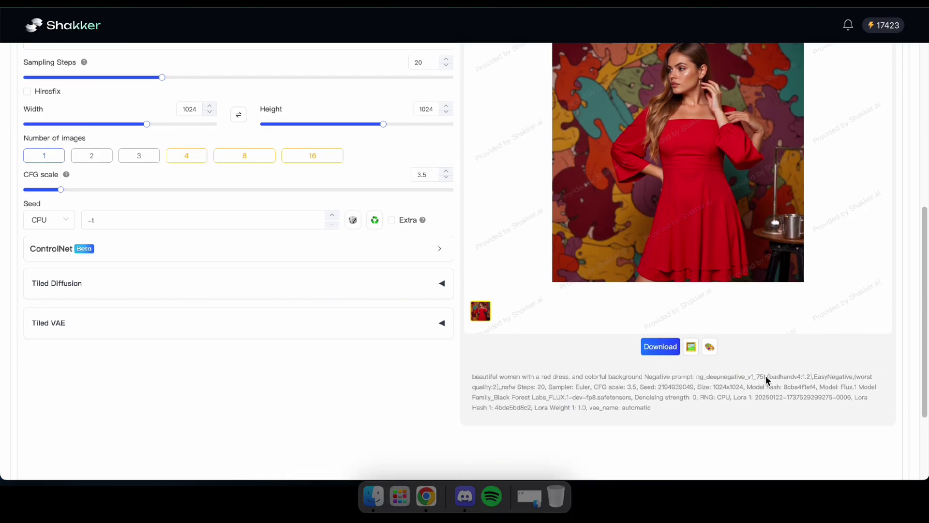
scroll(765, 376, "up", 9)
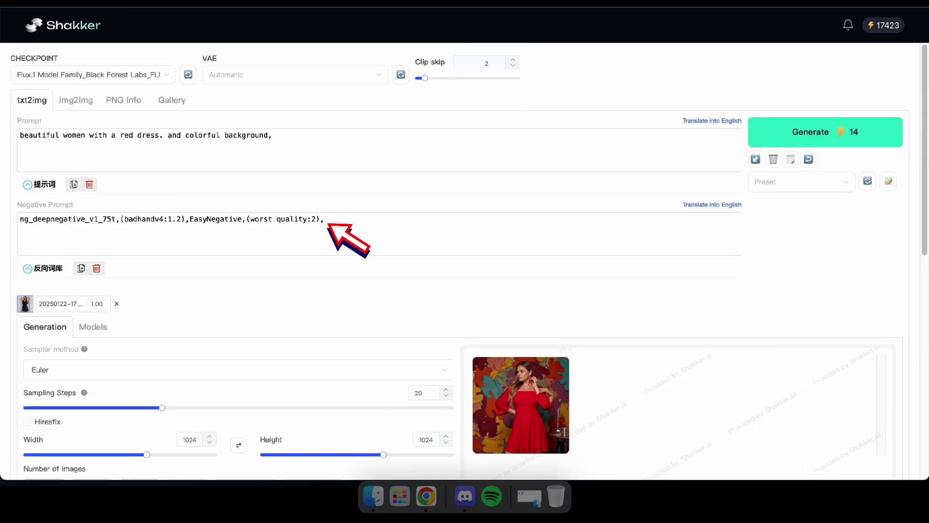
Clear the negative prompt and generate three 1024x1384 red-dress portraits
triple_click(236, 231)
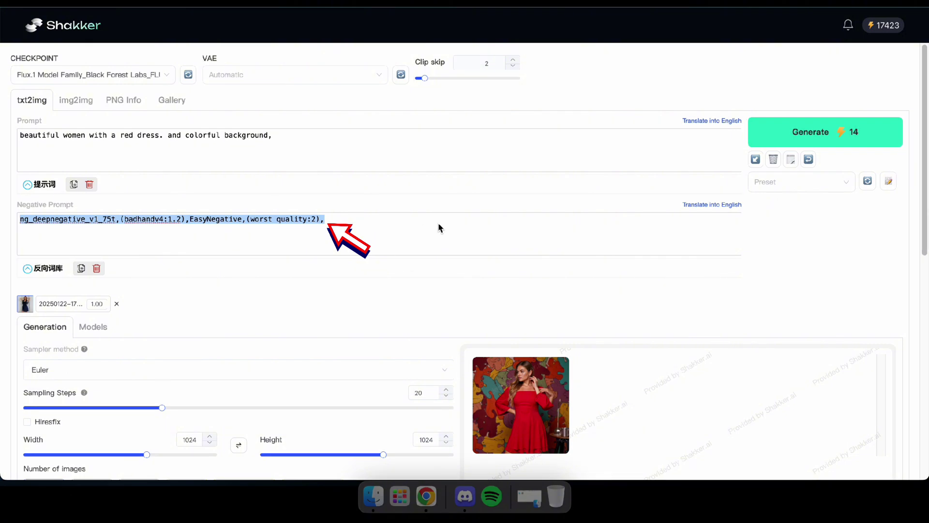
key("BackSpace")
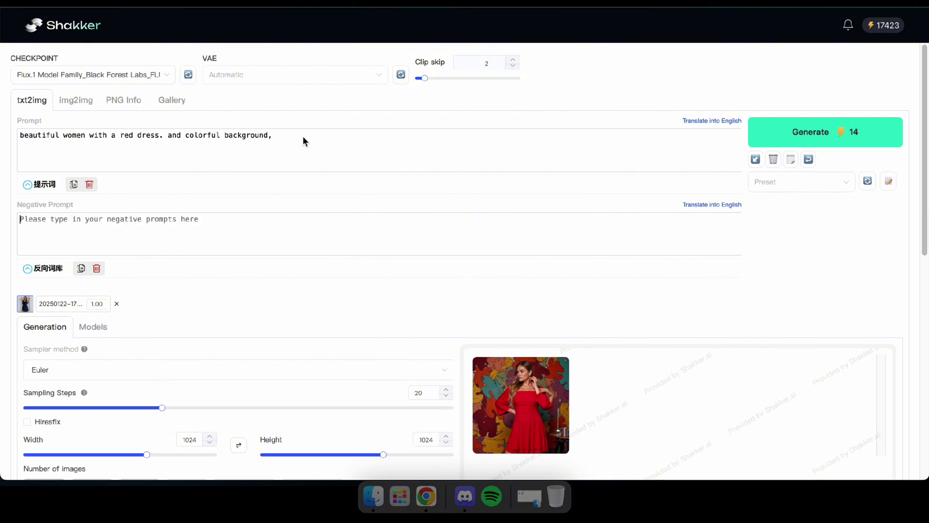
left_click(807, 135)
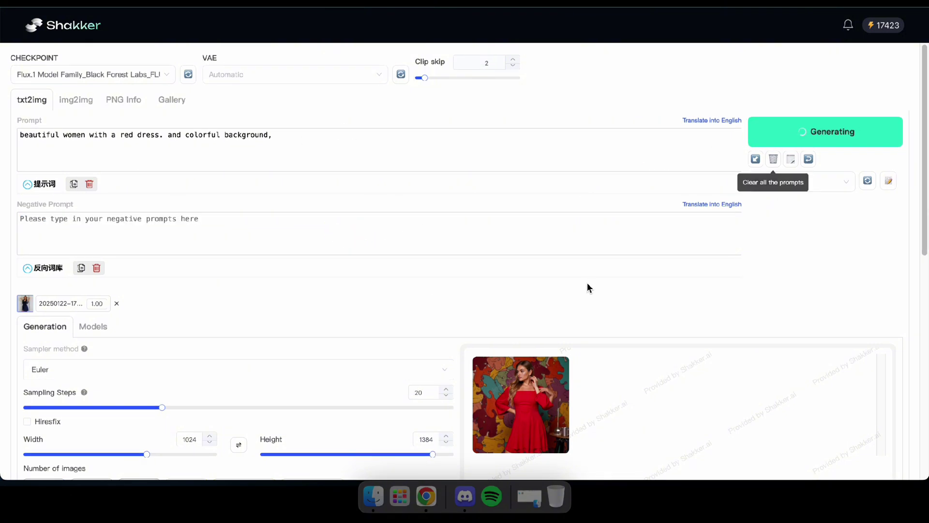
scroll(498, 302, "down", 5)
scroll(406, 279, "up", 3)
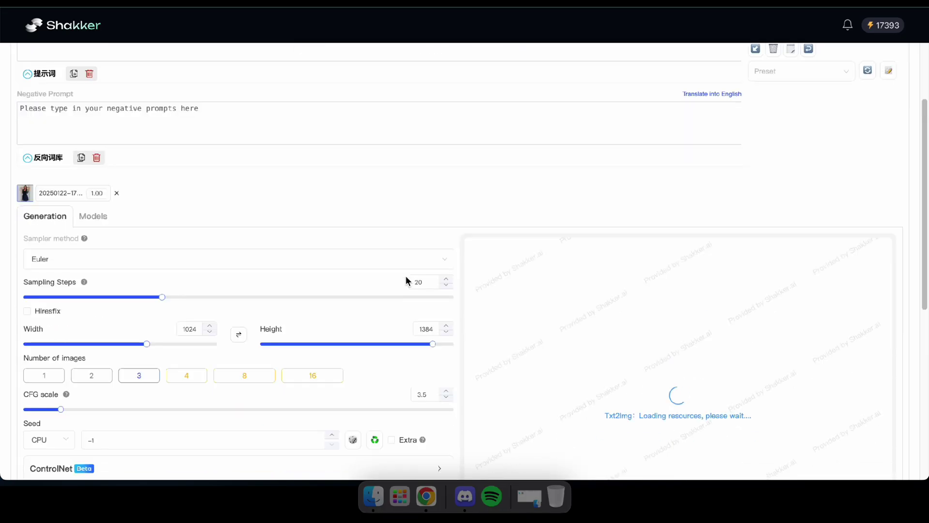
scroll(407, 280, "down", 3)
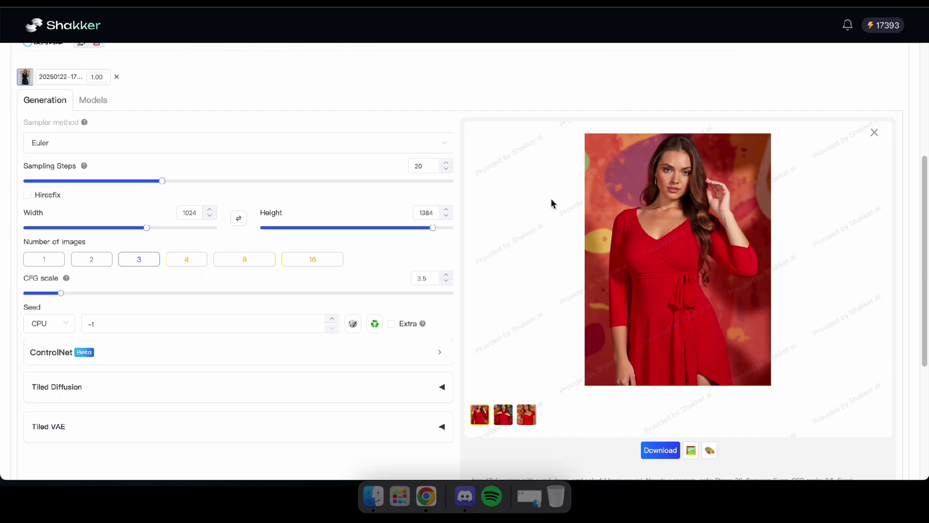
Compare the three generated portraits and download them
key("Right")
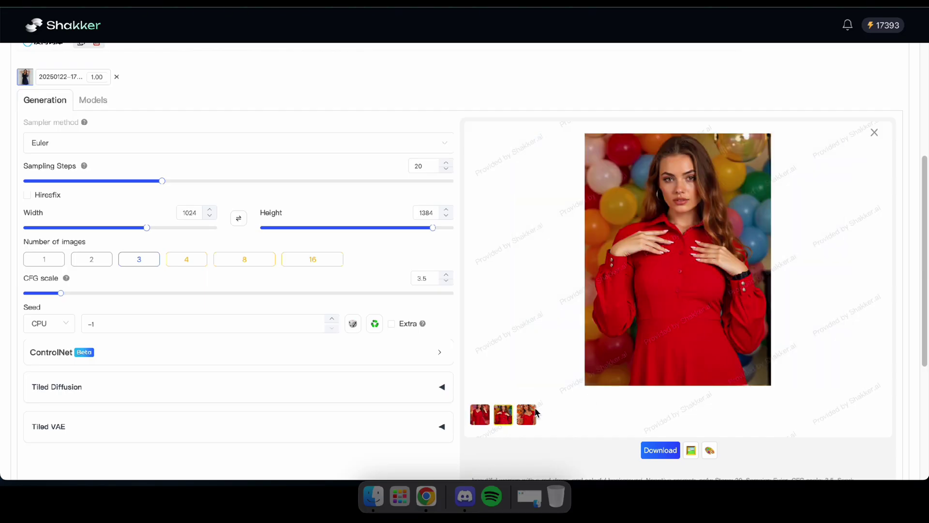
left_click(532, 414)
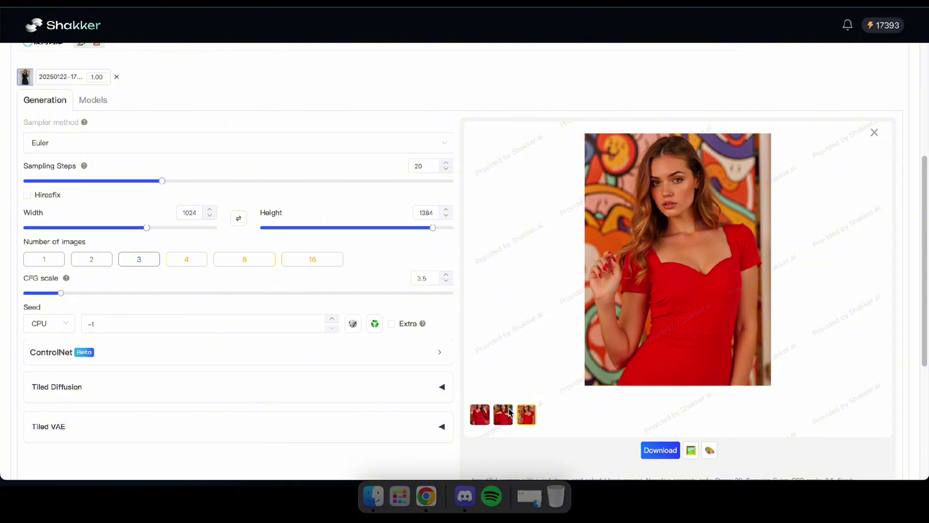
left_click(503, 414)
left_click(480, 414)
left_click(501, 416)
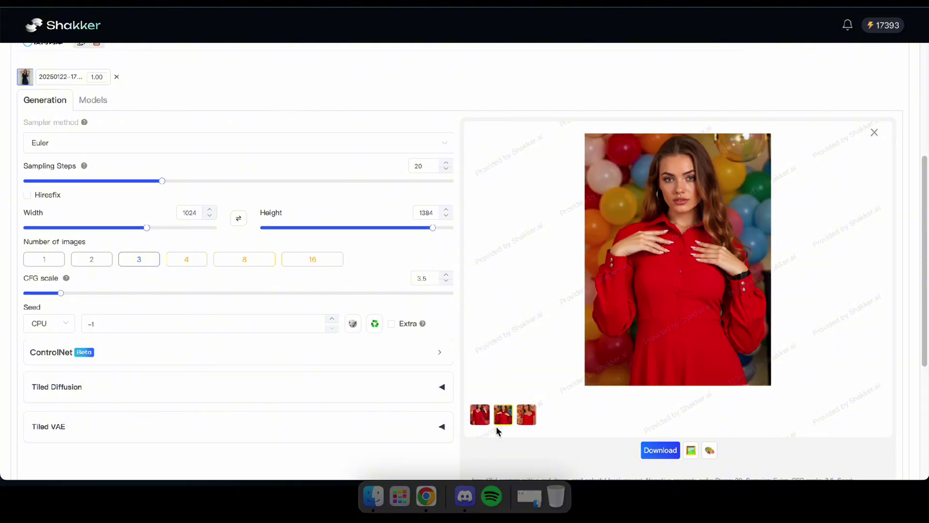
left_click(659, 451)
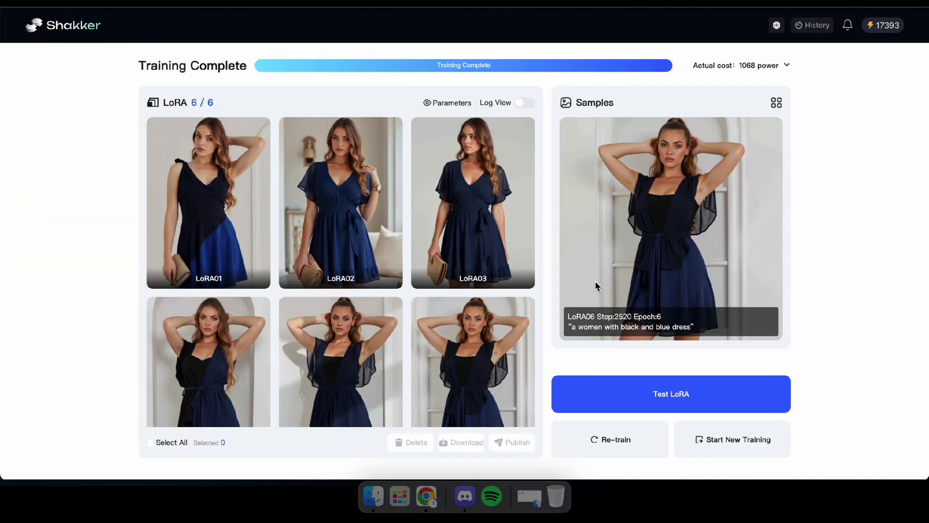
Select LoRA06 on the Training Complete page and start publishing it
scroll(484, 306, "down", 3)
left_click(523, 252)
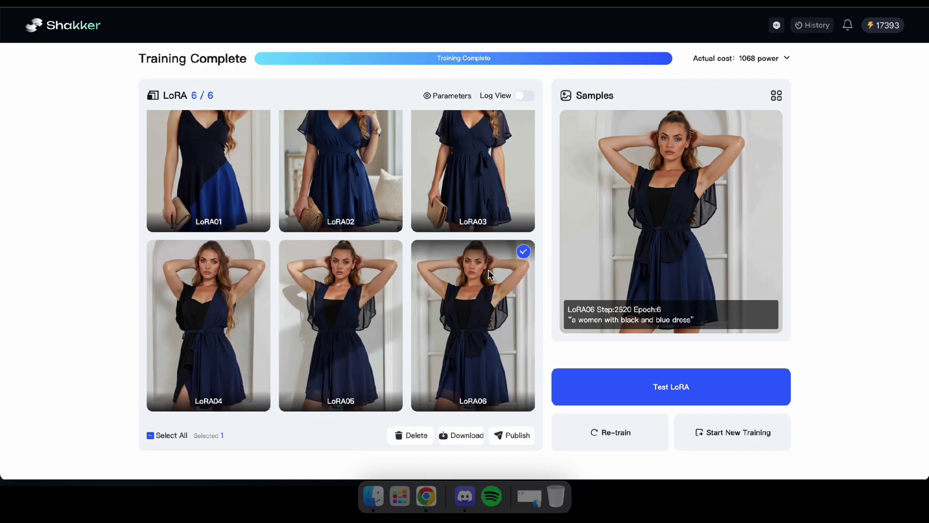
left_click(511, 438)
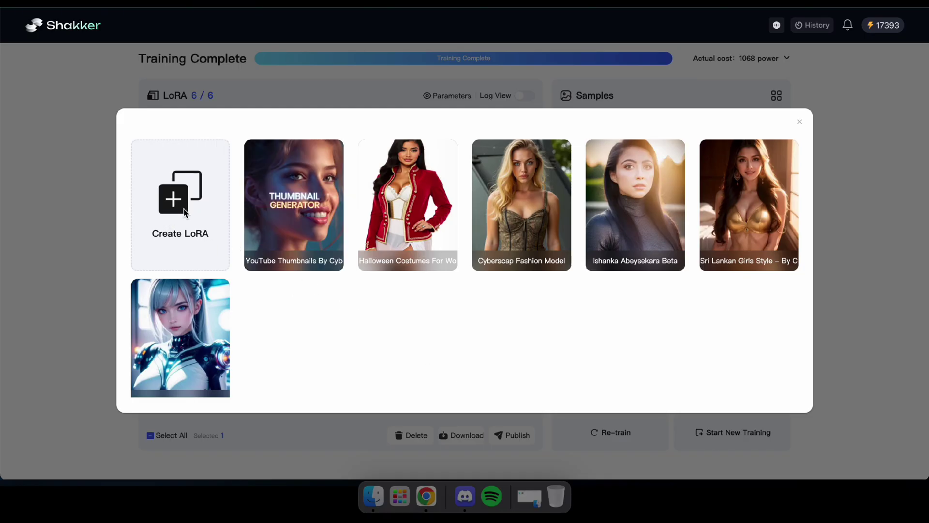
Create a new LoRA model named 'Fashion Model' in the Portrait Photography category
left_click(163, 213)
left_click(378, 129)
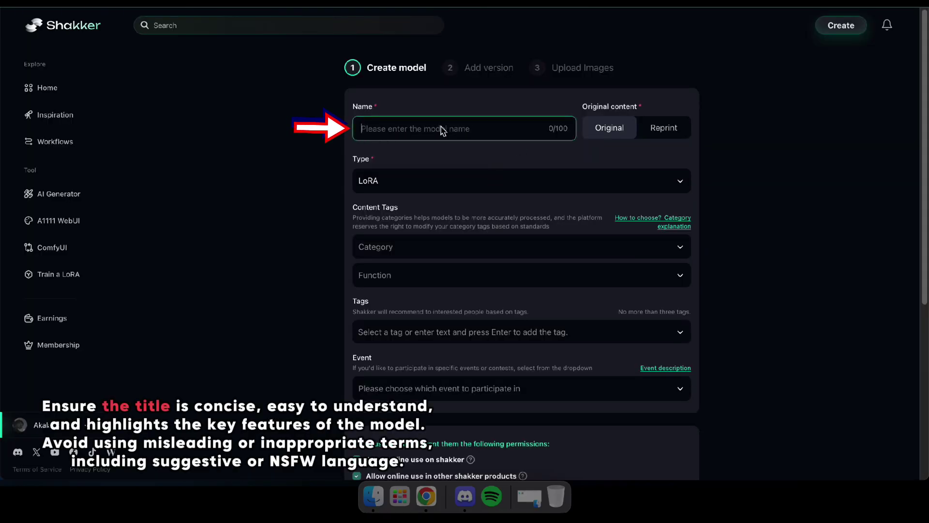
type("Fashion Model")
left_click(385, 249)
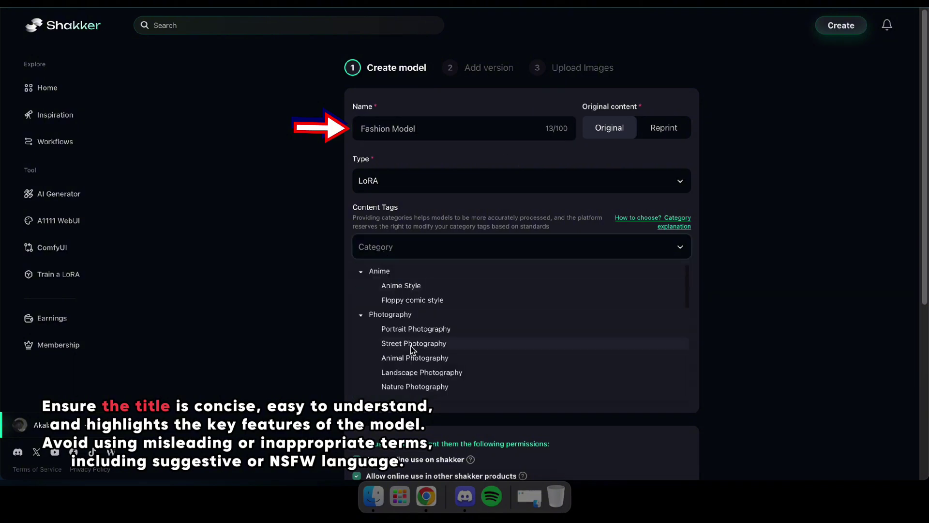
scroll(413, 358, "down", 3)
scroll(413, 358, "down", 5)
scroll(421, 371, "up", 8)
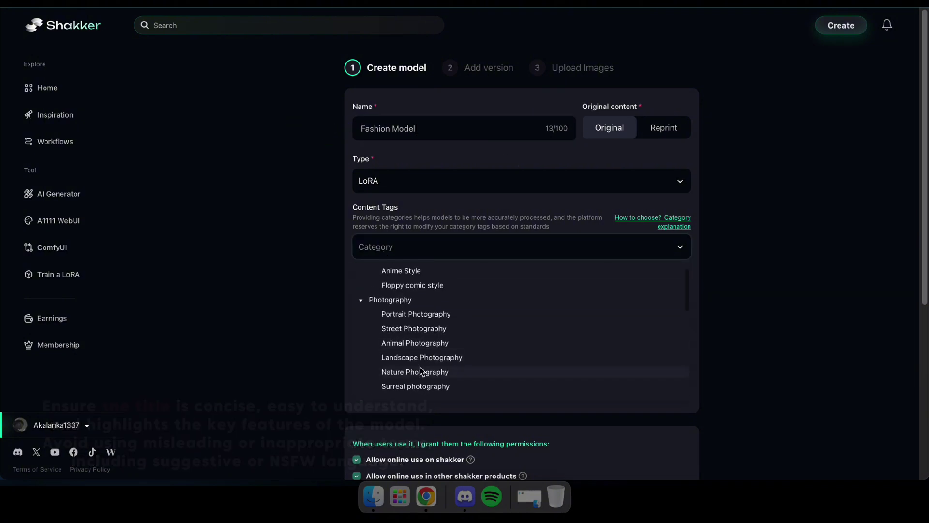
left_click(422, 310)
scroll(434, 313, "down", 3)
scroll(434, 356, "up", 5)
Set the function to Style Boost, add Girls' and Other Photography tags, and continue
left_click(411, 275)
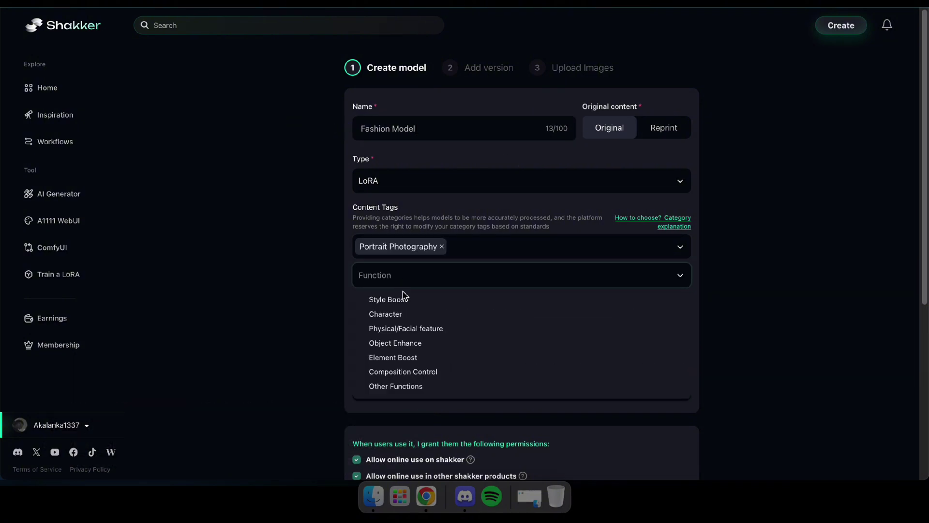
left_click(404, 297)
left_click(425, 326)
left_click(397, 371)
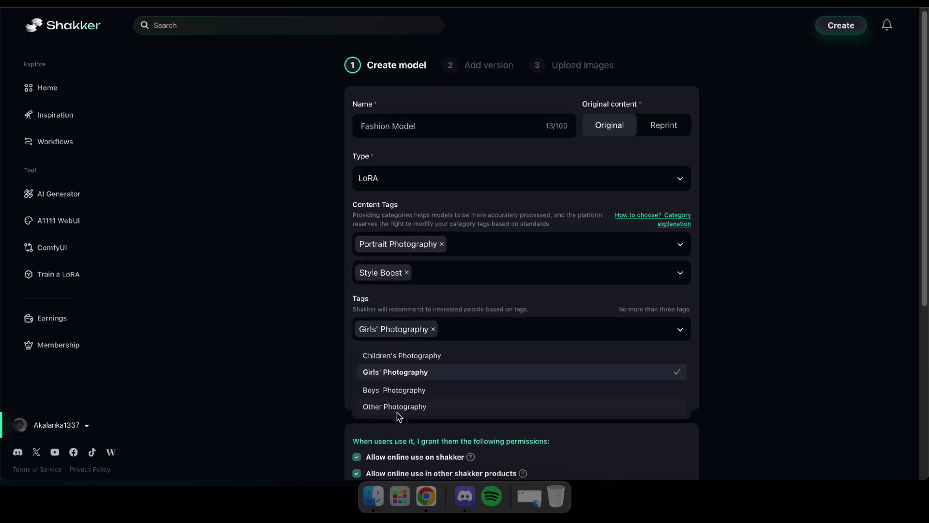
left_click(397, 405)
scroll(448, 308, "down", 3)
scroll(408, 402, "up", 3)
scroll(440, 336, "down", 6)
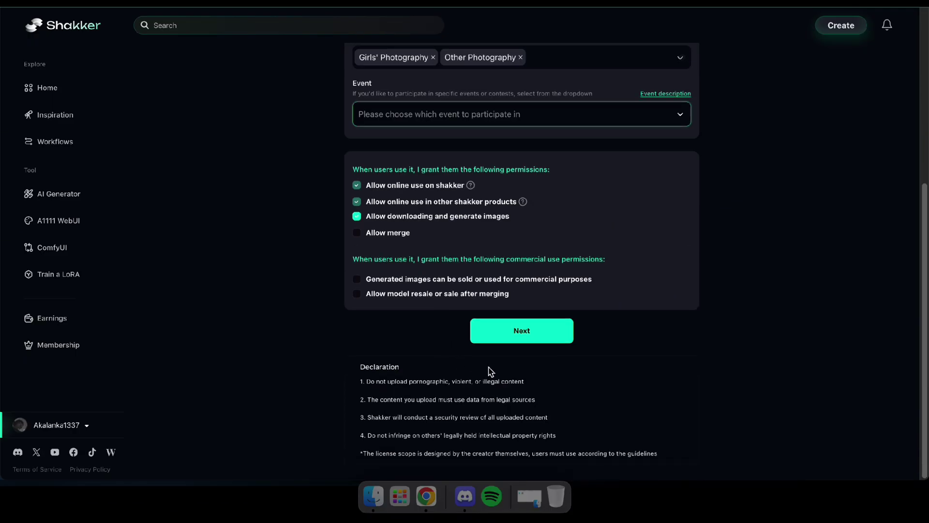
left_click(519, 332)
Write the version intro, recommend the Flux.1 dev checkpoint, and add description 'Generate Amazing Models'
scroll(516, 332, "up", 3)
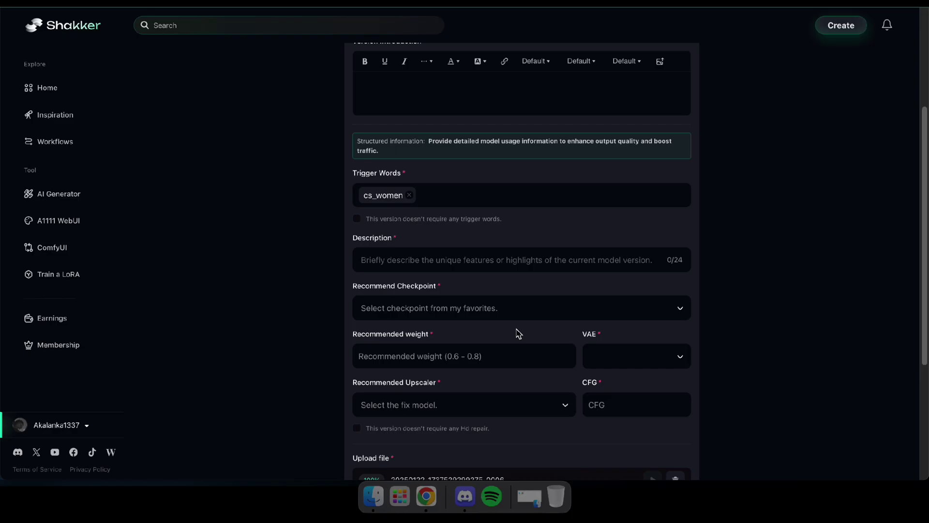
scroll(379, 237, "up", 3)
left_click(377, 262)
type("Fashion Model LoRa v1")
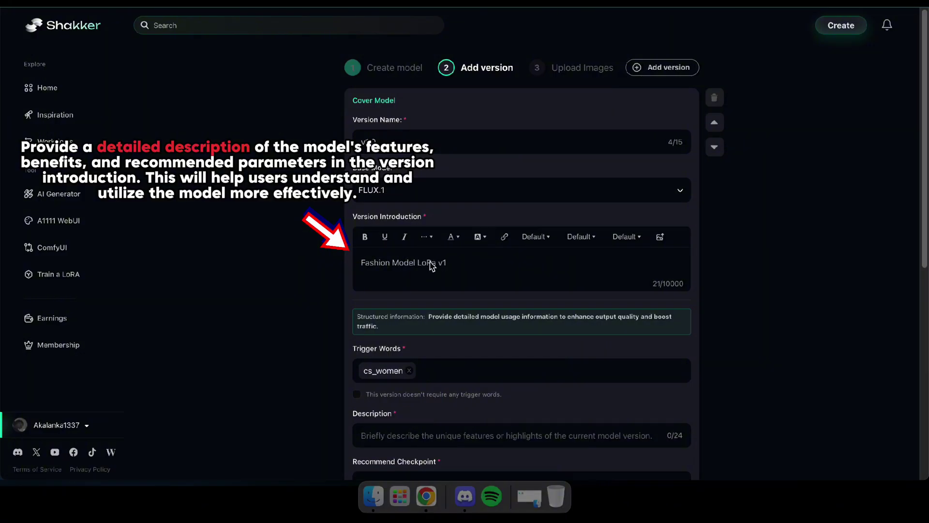
scroll(436, 341, "down", 4)
left_click(416, 286)
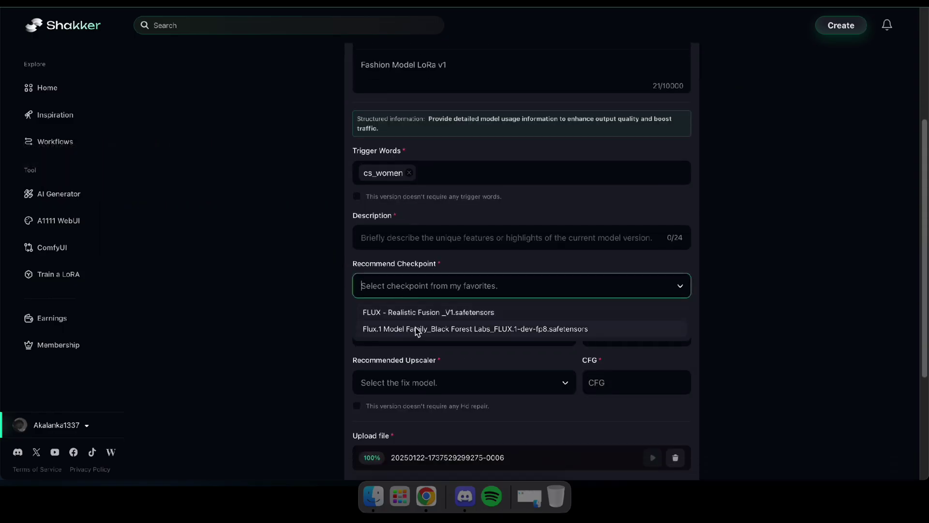
left_click(416, 330)
left_click(409, 240)
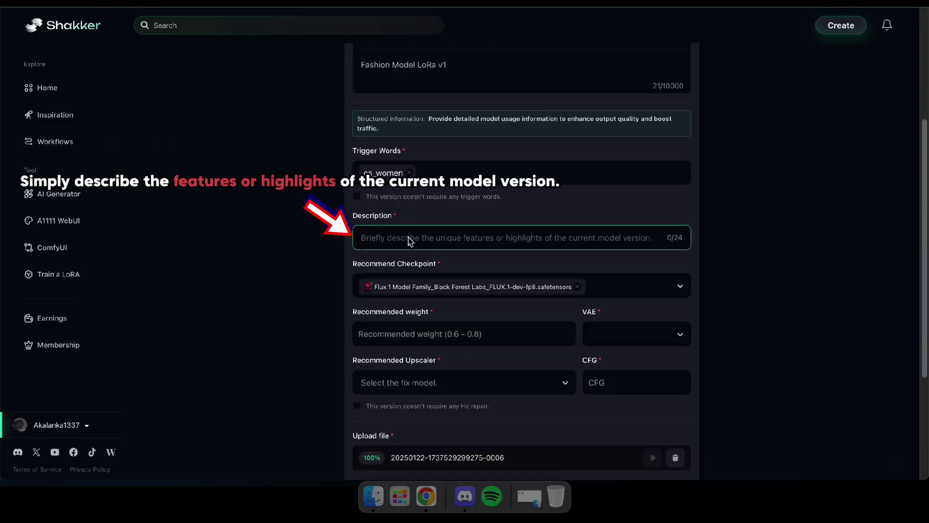
type("Generate Amazing Models")
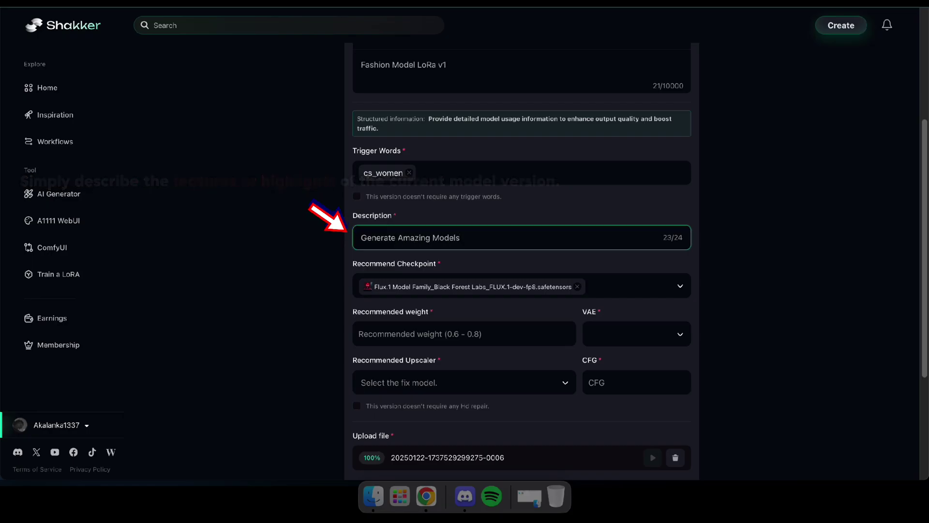
Set the recommended weight to 1.0 and mark no HD repair needed
scroll(428, 238, "down", 2)
left_click(428, 223)
type("1.0")
left_click(634, 220)
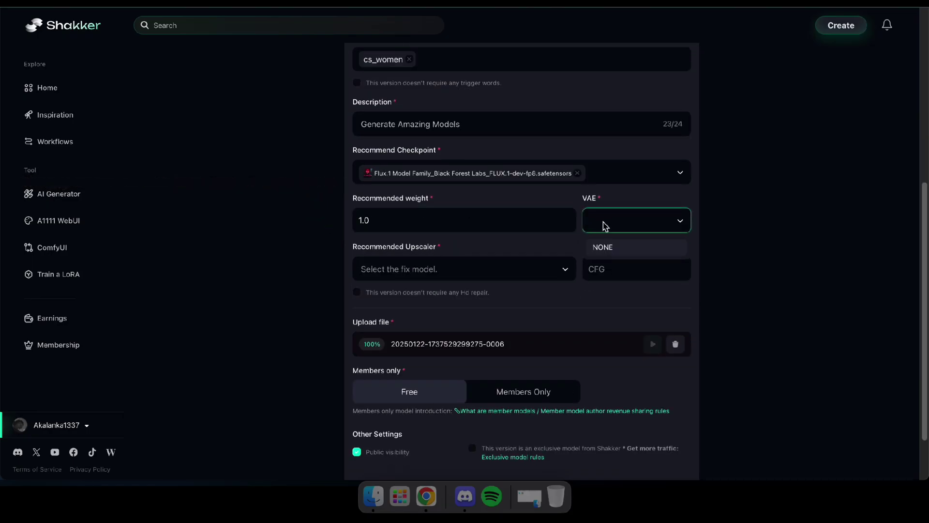
left_click(369, 269)
left_click(368, 271)
left_click(361, 293)
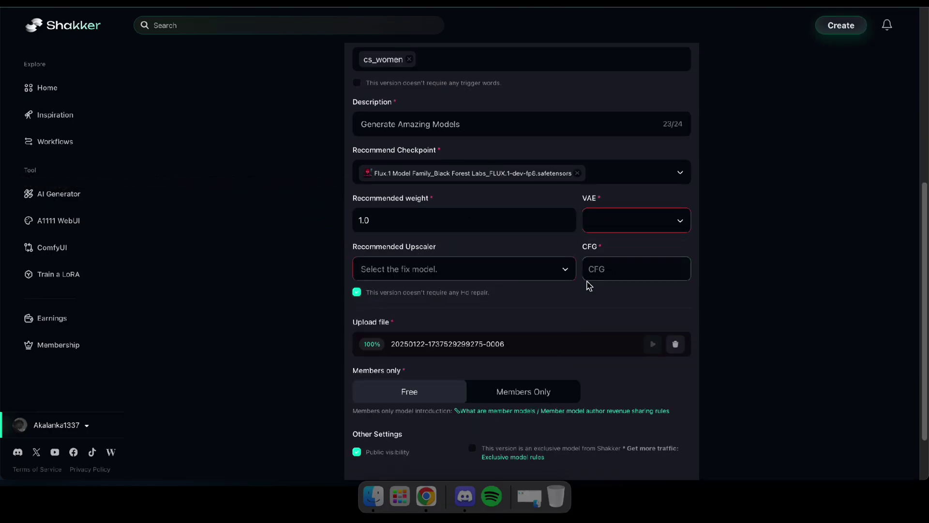
Set CFG to 3.5 and VAE to NONE, then proceed to image upload
left_click(601, 271)
type("3.4")
key("BackSpace")
type("5")
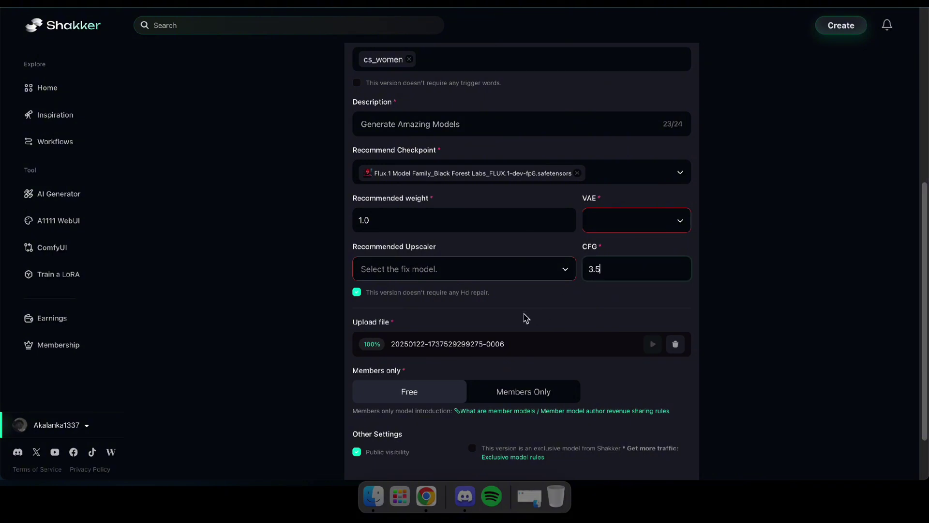
left_click(526, 318)
scroll(519, 386, "down", 2)
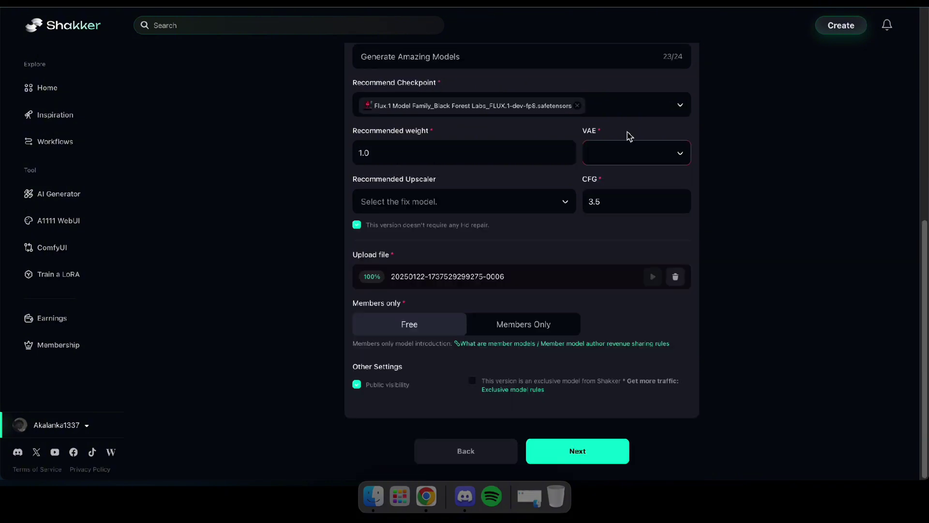
left_click(648, 153)
left_click(611, 183)
left_click(581, 452)
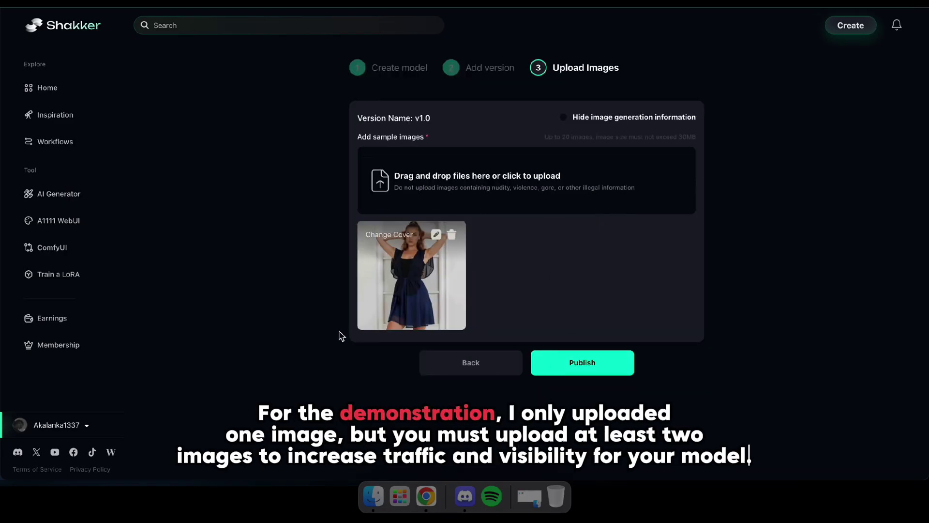
Publish the Fashion Model LoRA and acknowledge the Model published confirmation
left_click(592, 366)
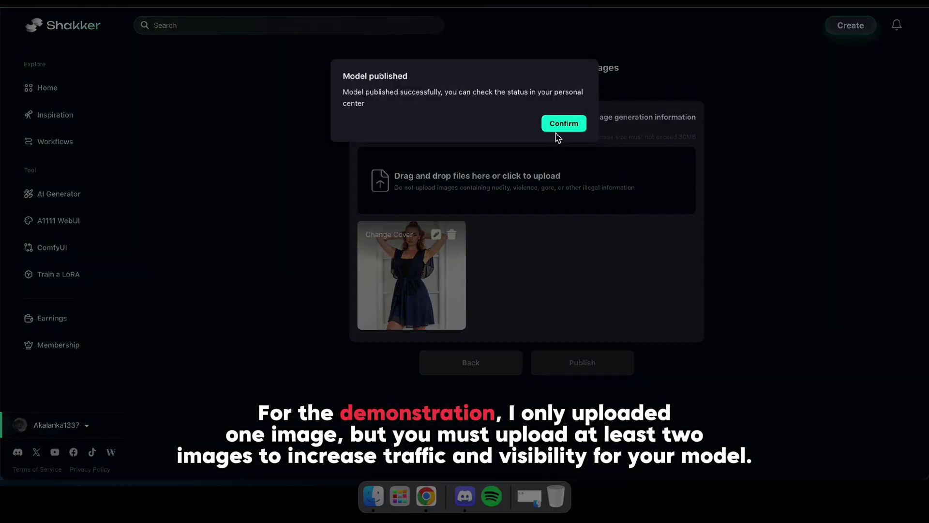
left_click(561, 124)
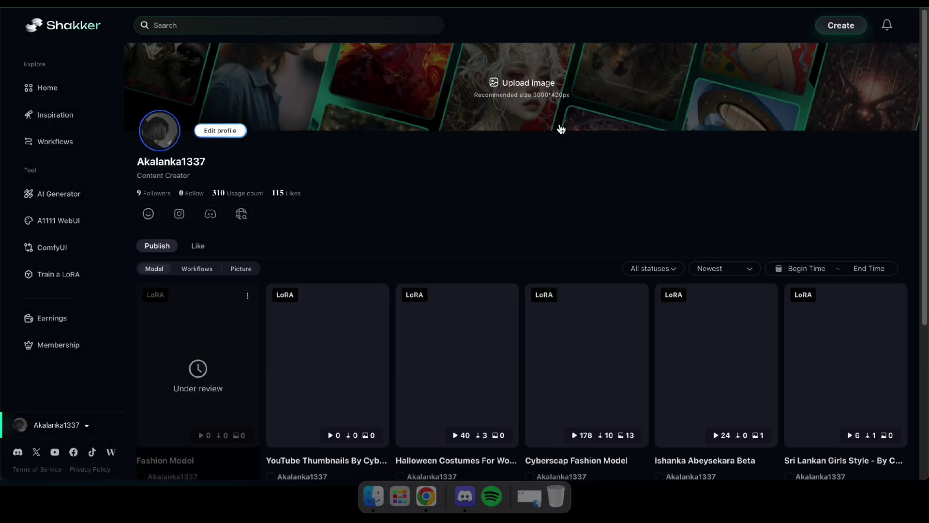
Open the Fashion Model card on the profile and run it in the AI generator
scroll(203, 338, "down", 1)
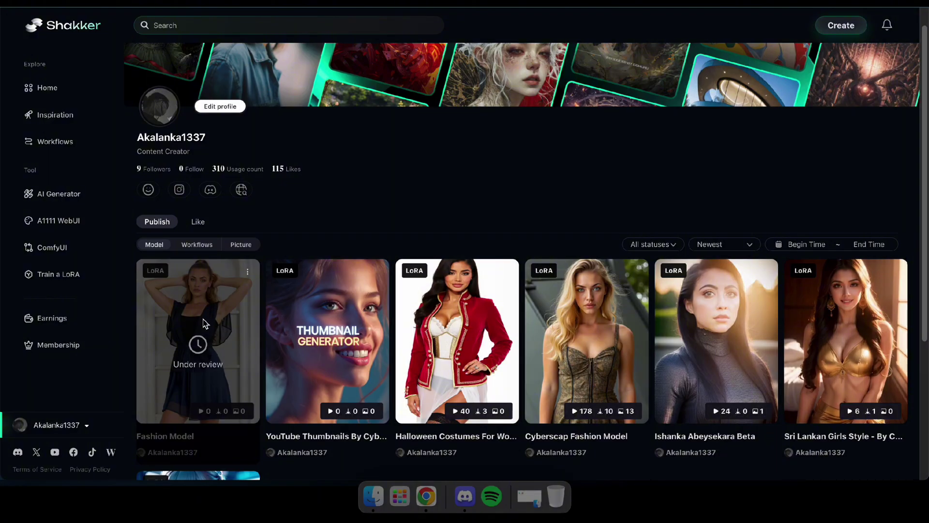
left_click(169, 437)
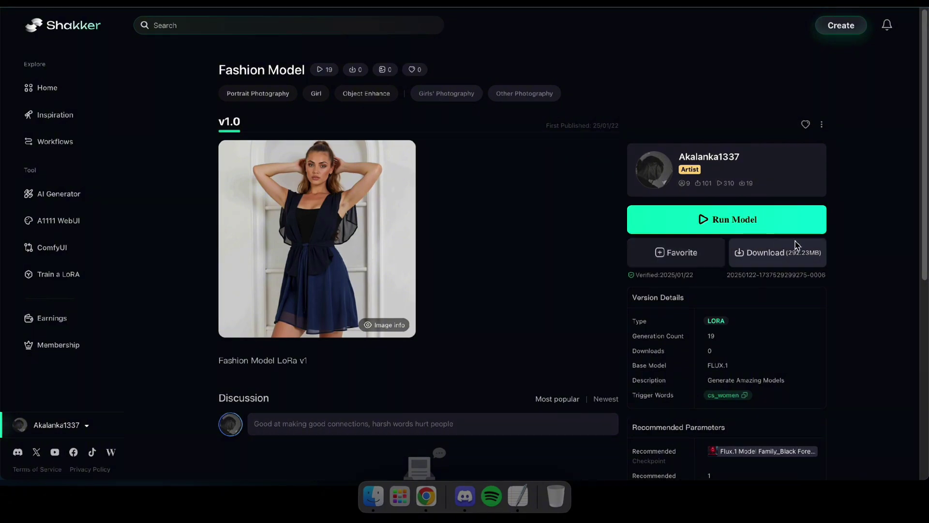
left_click(716, 222)
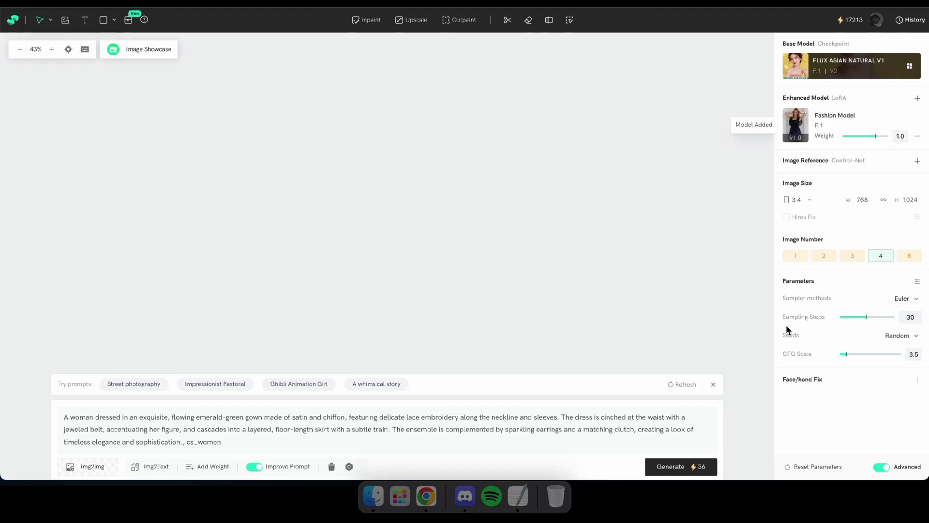
Switch the base checkpoint from FLUX Asian Natural to Flux.1 Model Family_Black Forest Labs
mouse_move(846, 354)
left_click(802, 199)
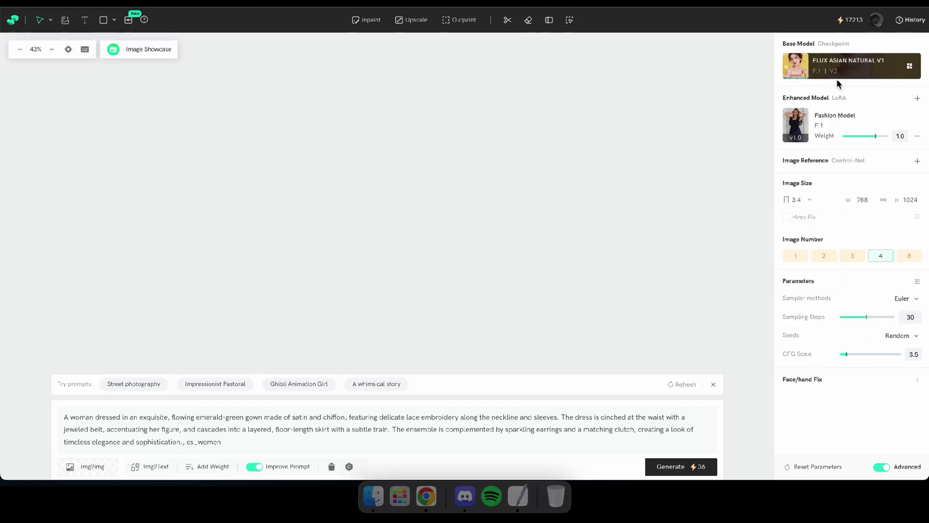
left_click(853, 72)
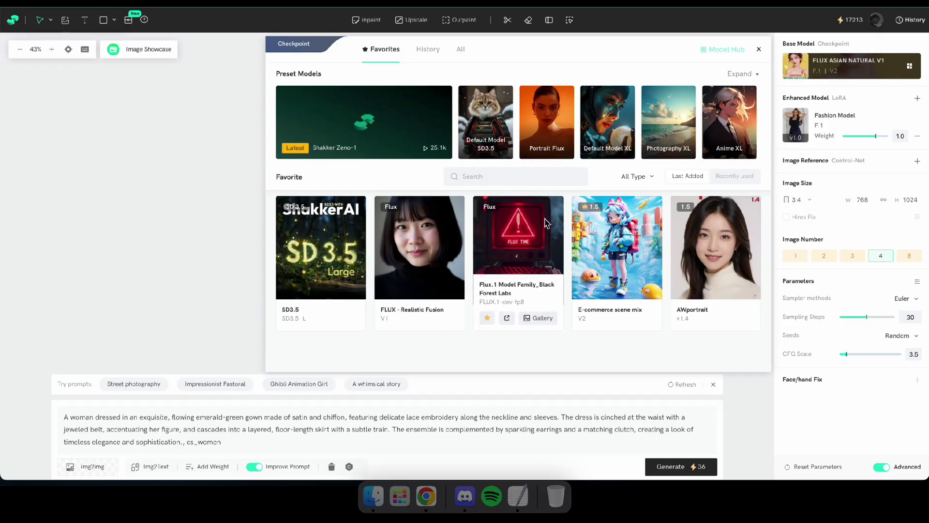
left_click(533, 242)
Clear all of the old text from the prompt box
left_click(217, 429)
key("ctrl+a")
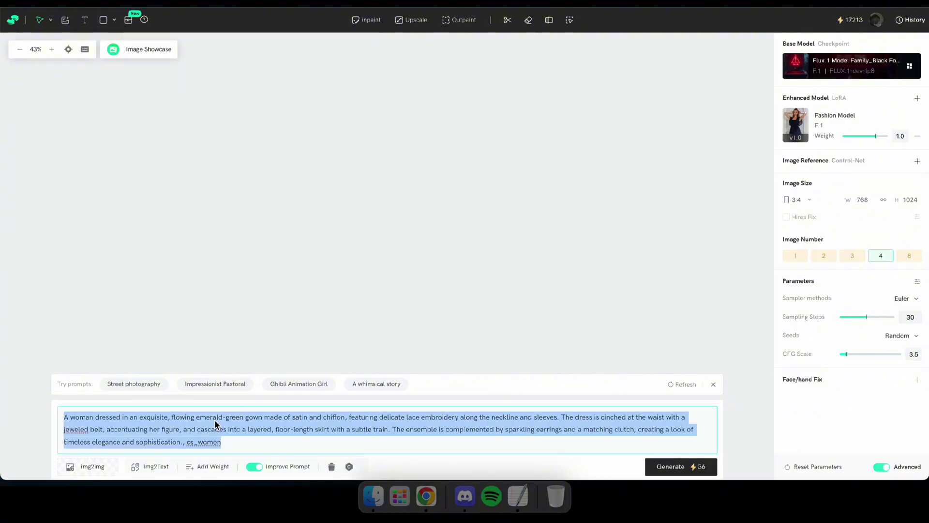
key("BackSpace")
Paste the saved handbag prompt from TextEdit into the prompt box
left_click(518, 496)
left_click_drag(286, 123, 601, 123)
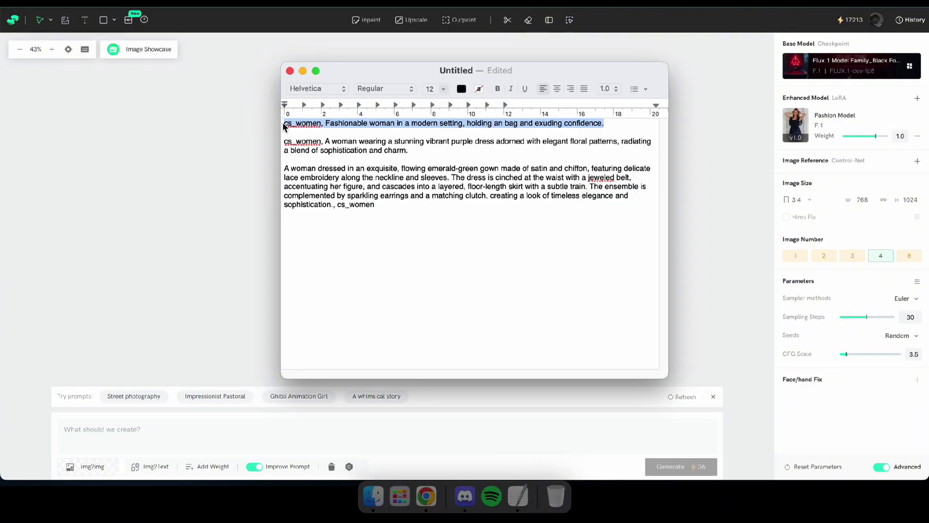
left_click(136, 433)
type("cs_women, Fashionable woman in a modern setting, holding an bag and exuding confidence.")
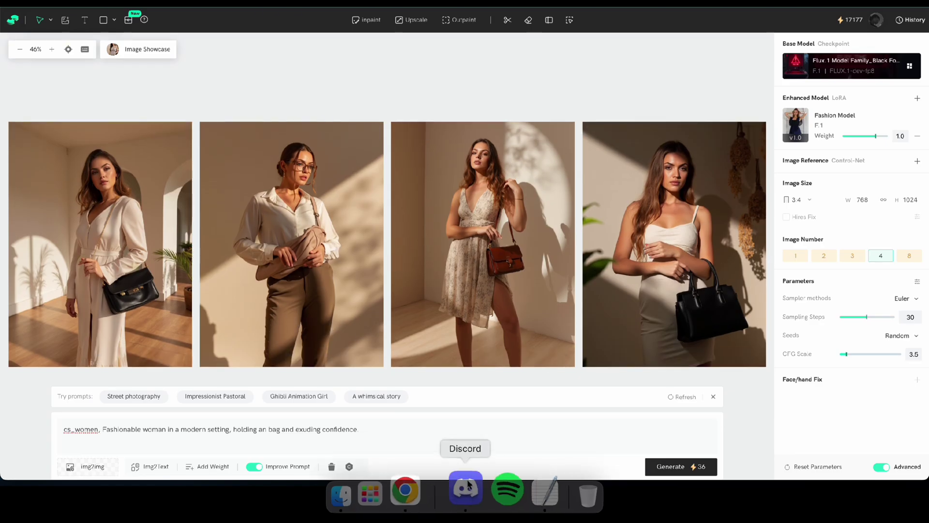
Replace the prompt with the purple floral dress prompt and generate four images
left_click(518, 496)
left_click_drag(284, 141, 408, 151)
key("super+c")
left_click(160, 430)
key("super+a")
key("super+v")
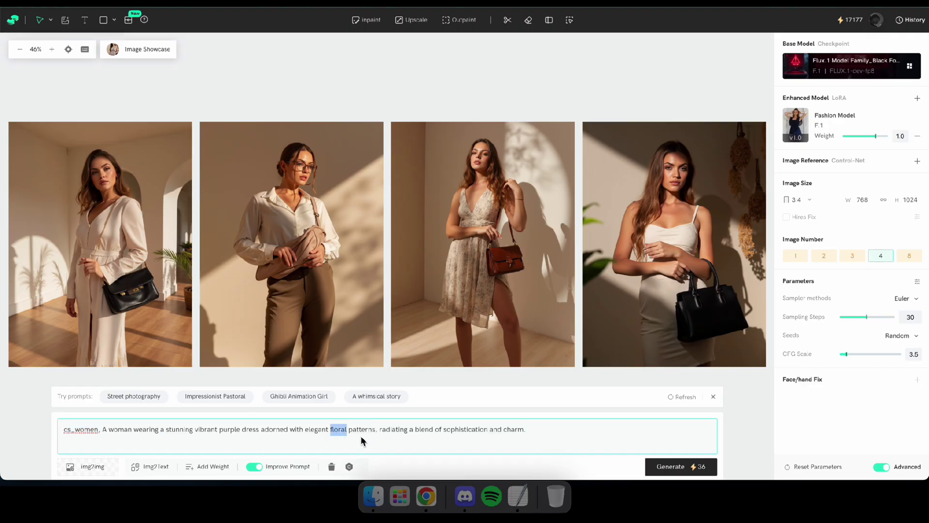
left_click(678, 472)
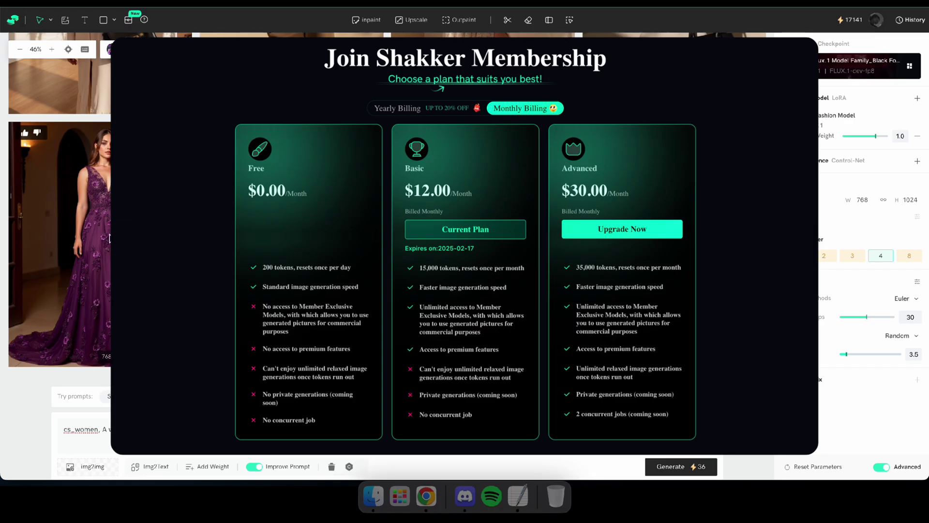
Close the Join Shakker Membership pop-up to reveal the four purple floral-gown portraits
left_click(98, 180)
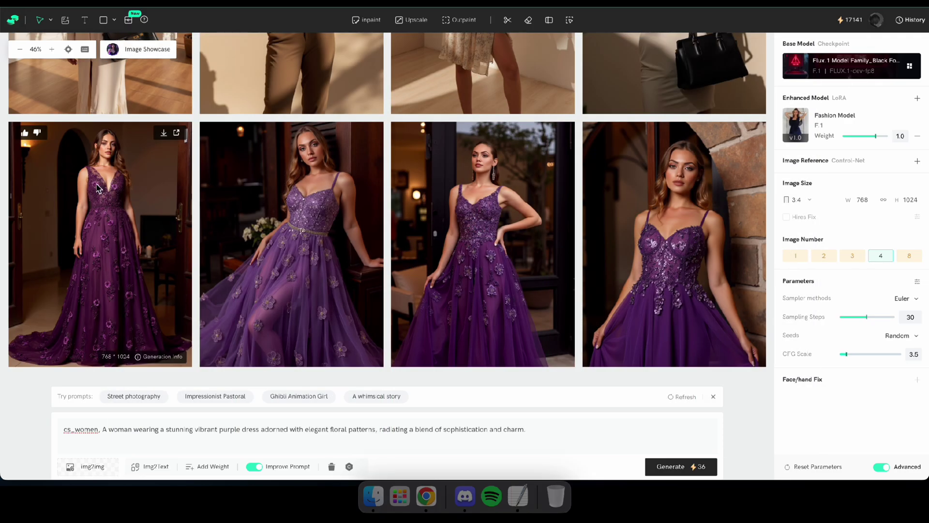